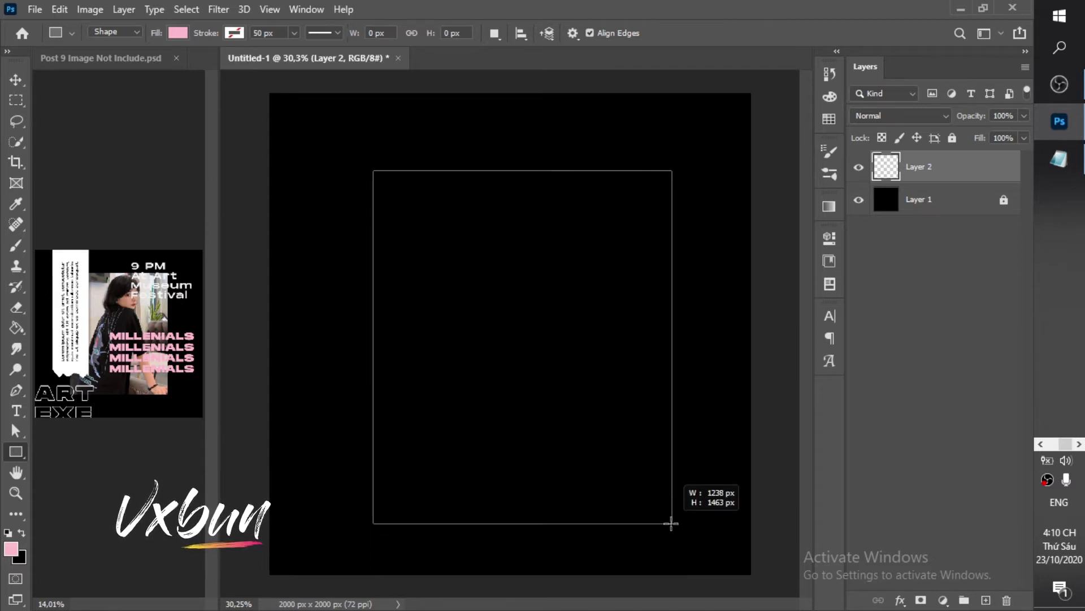
Move the pink rectangle to the center of the black canvas
key(v)
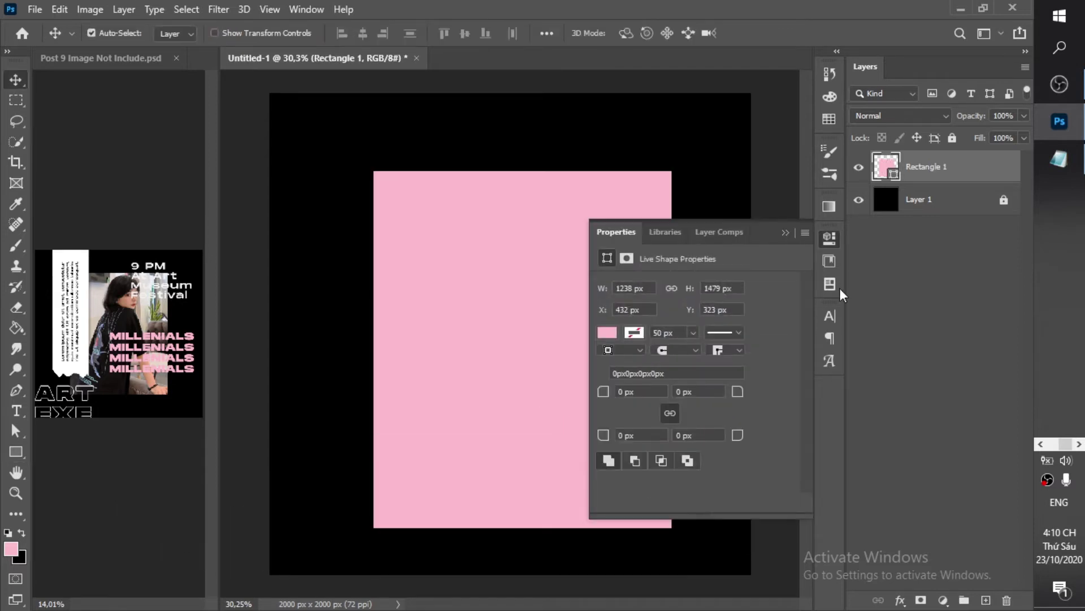
click(827, 239)
drag(555, 369, 534, 371)
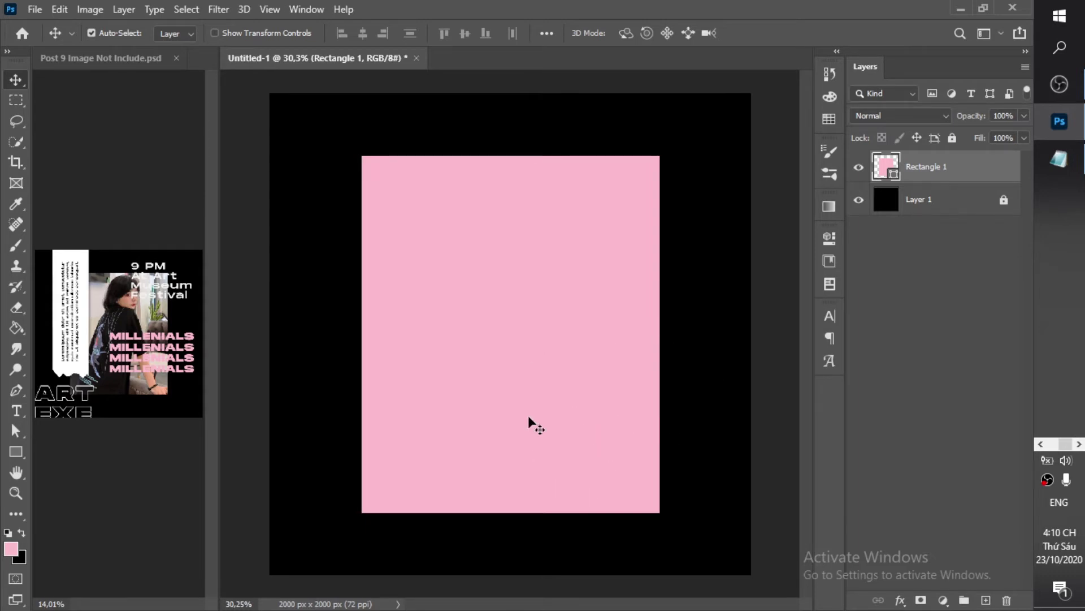
Add a new empty layer above the pink rectangle and set the foreground color to ffffff
click(986, 599)
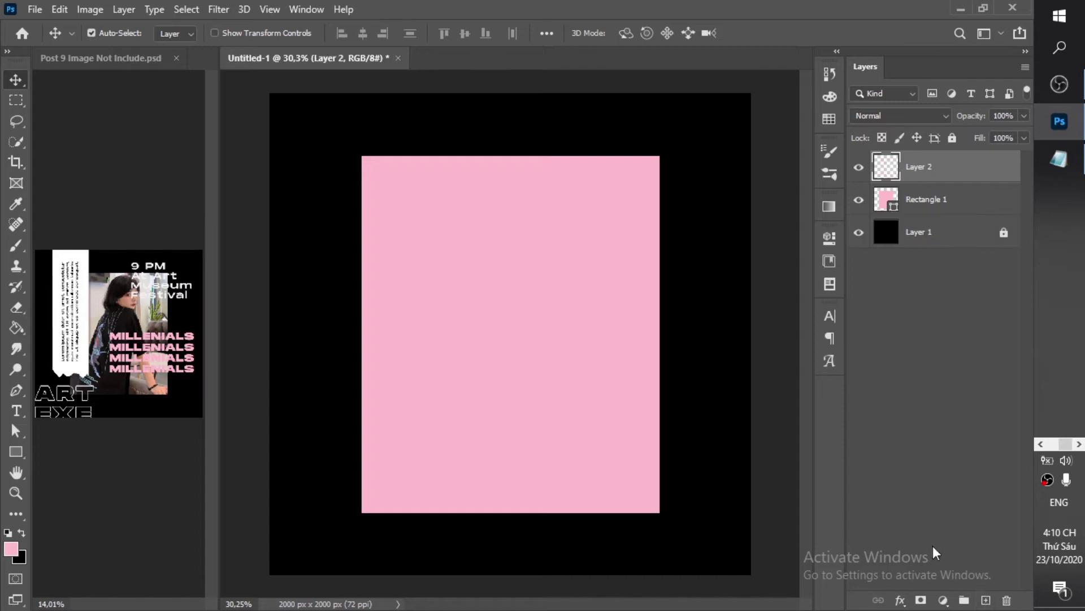
click(11, 548)
text(ffffff)
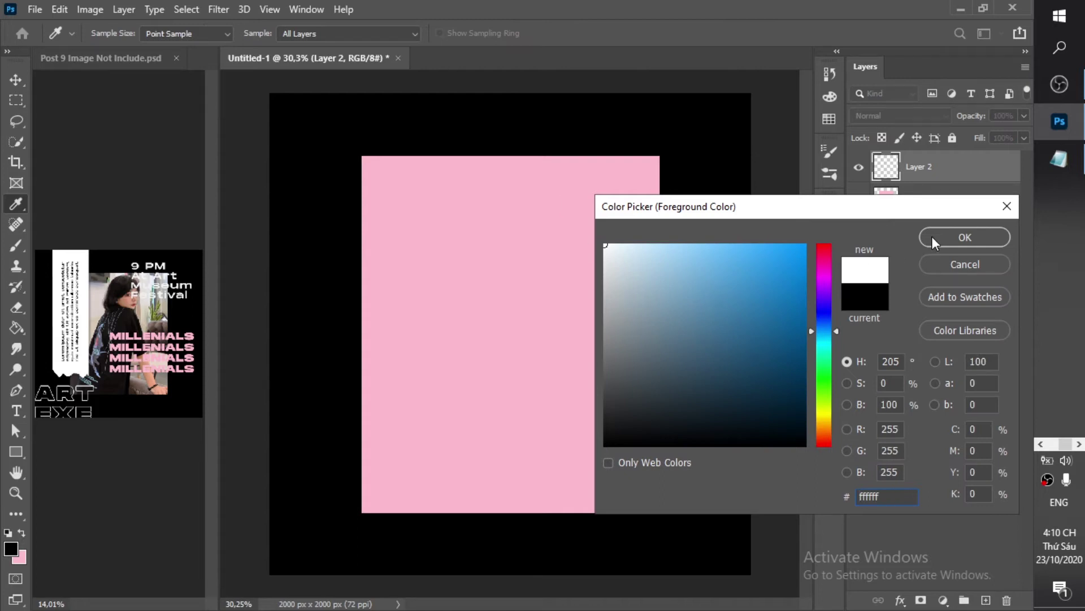
click(932, 237)
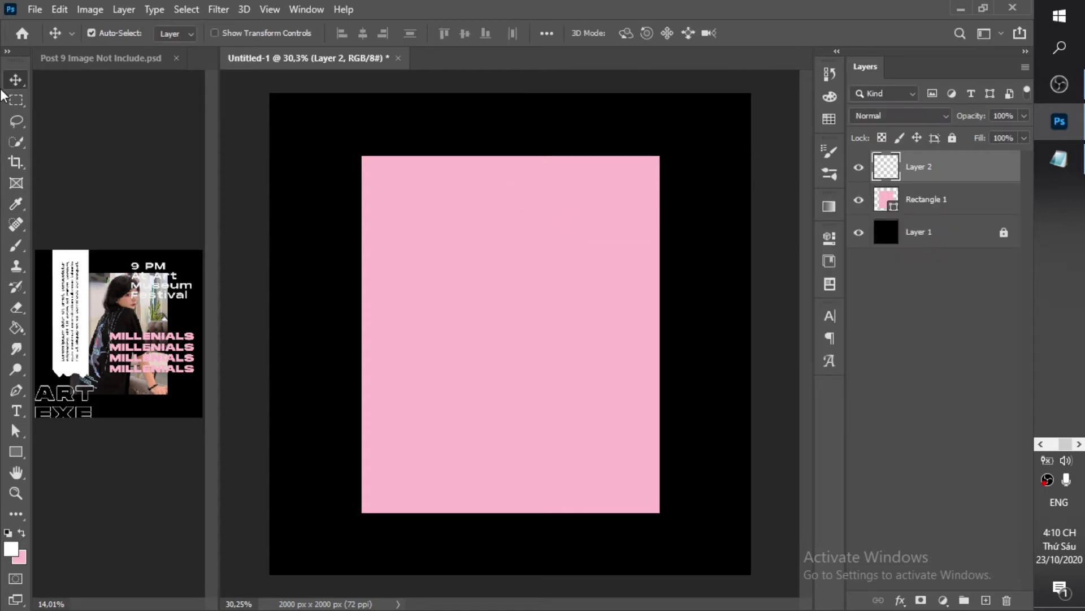
Select a tall vertical strip with the Polygonal Lasso, from above the canvas over the rectangle's left side, ending in a jagged bottom edge
click(14, 119)
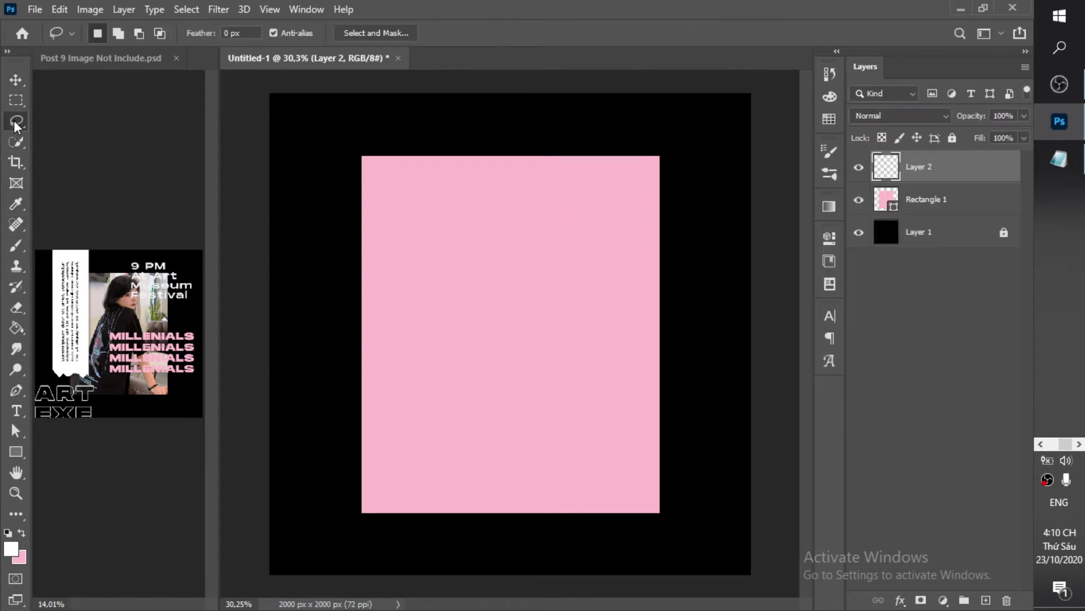
click(49, 136)
click(329, 75)
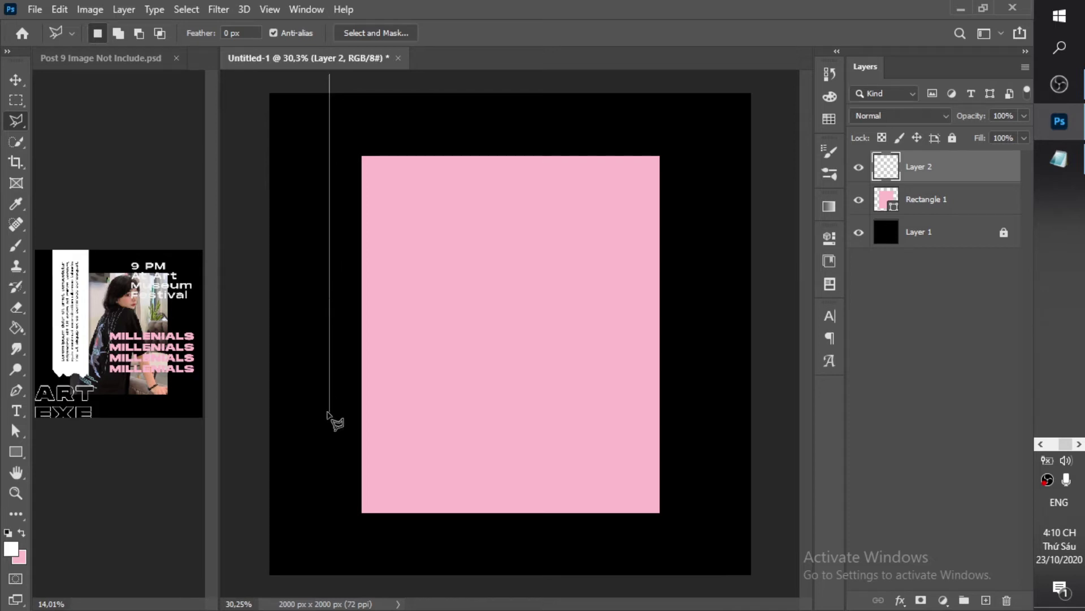
click(330, 412)
click(334, 427)
click(351, 423)
click(366, 434)
click(390, 427)
click(416, 439)
click(425, 420)
click(442, 427)
click(441, 74)
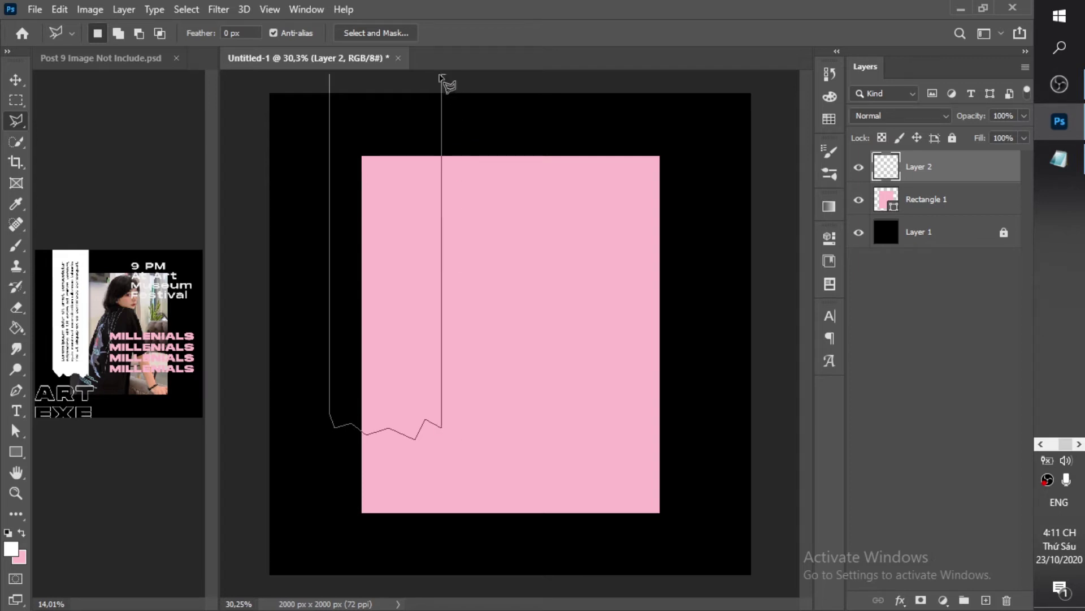
click(329, 81)
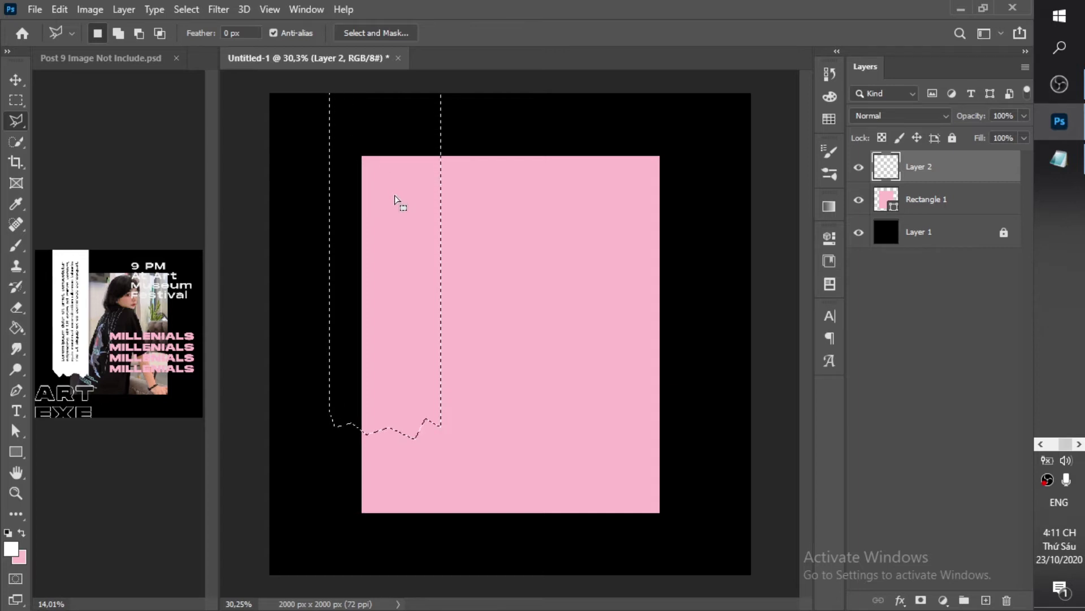
Fill the selected strip with white, clear the selection and shift the strip slightly to the left
key(g)
click(351, 232)
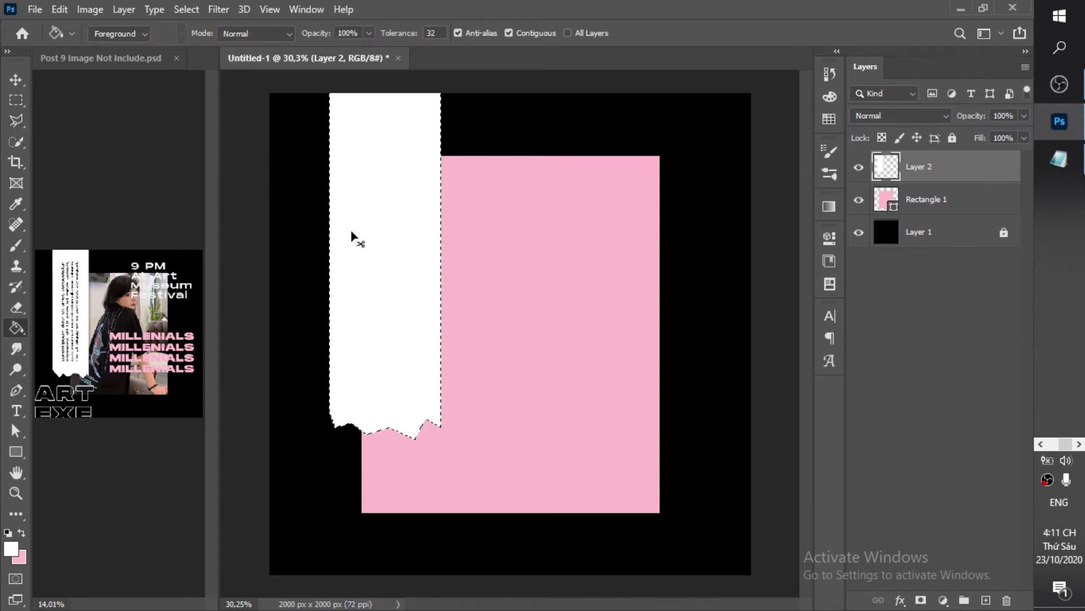
key(v)
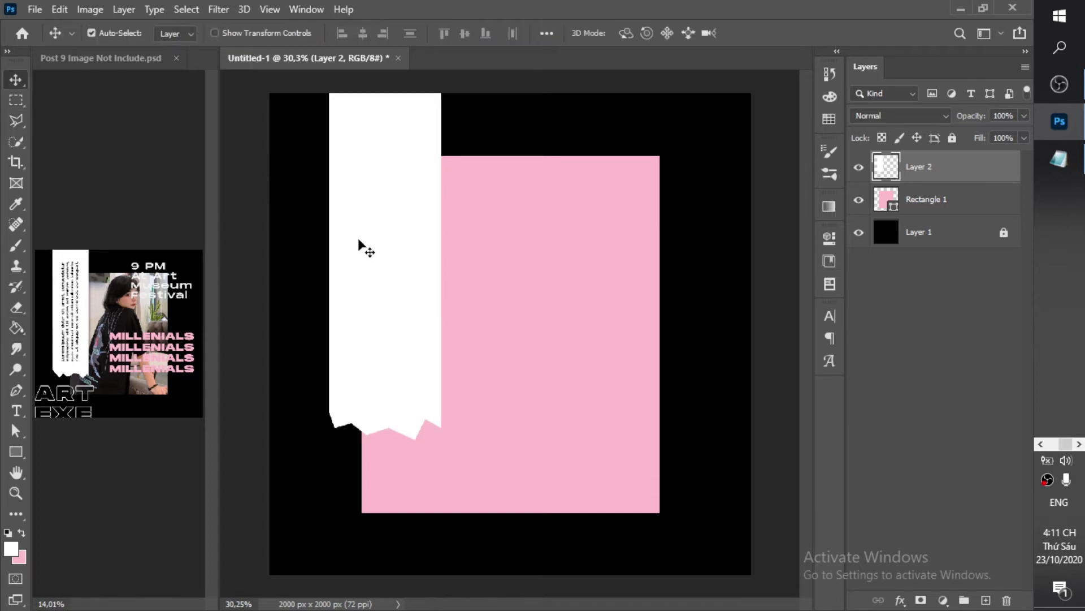
drag(388, 271, 364, 273)
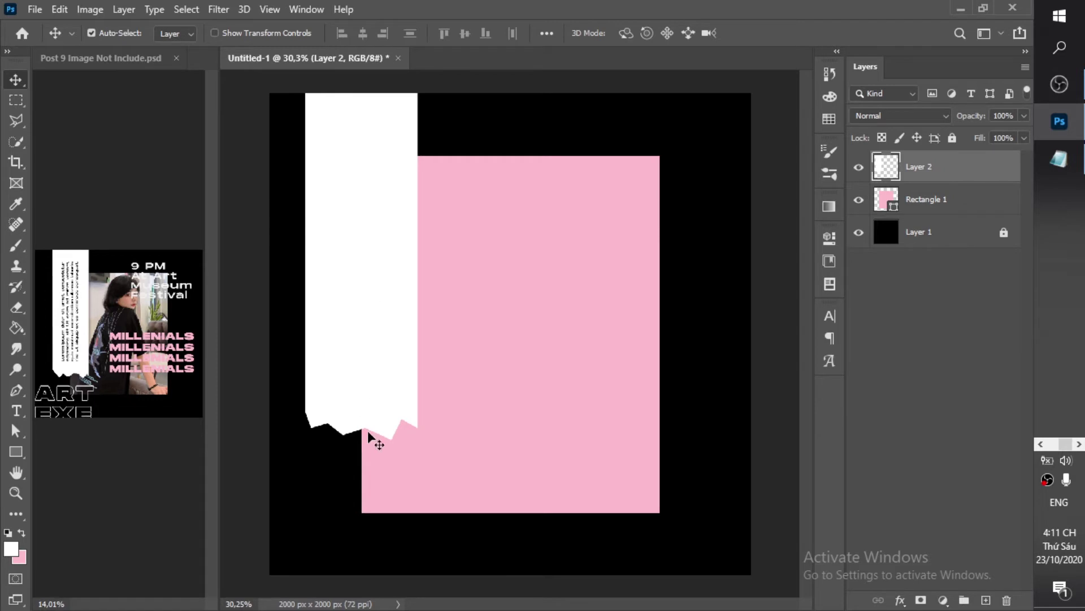
Switch to the freehand Lasso tool at the jagged bottom edge of the white strip
scroll(371, 438, up, 5)
drag(385, 429, 440, 403)
scroll(367, 457, up, 4)
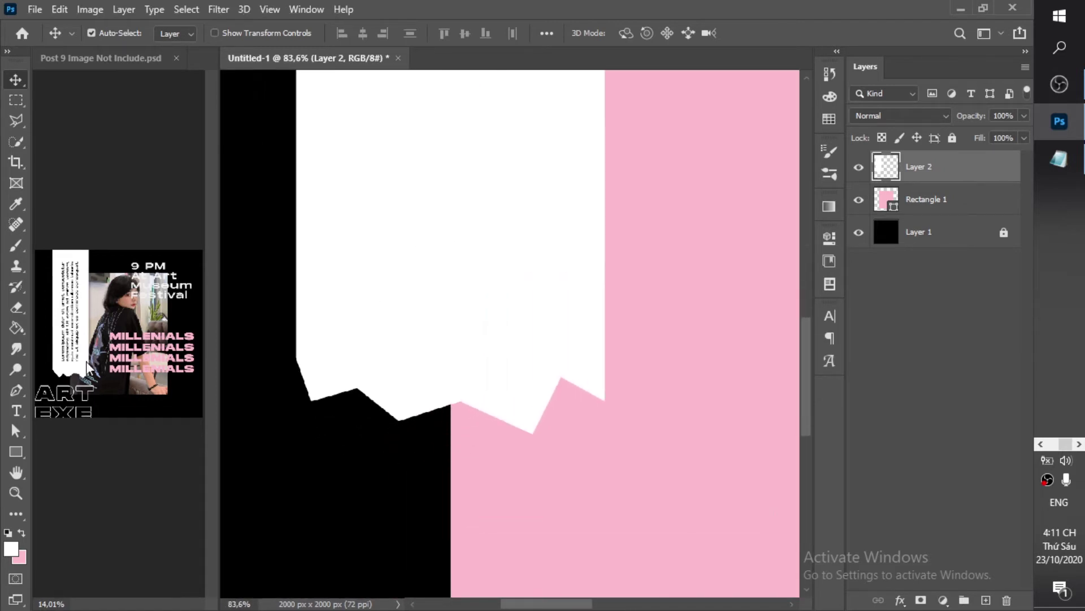
click(16, 122)
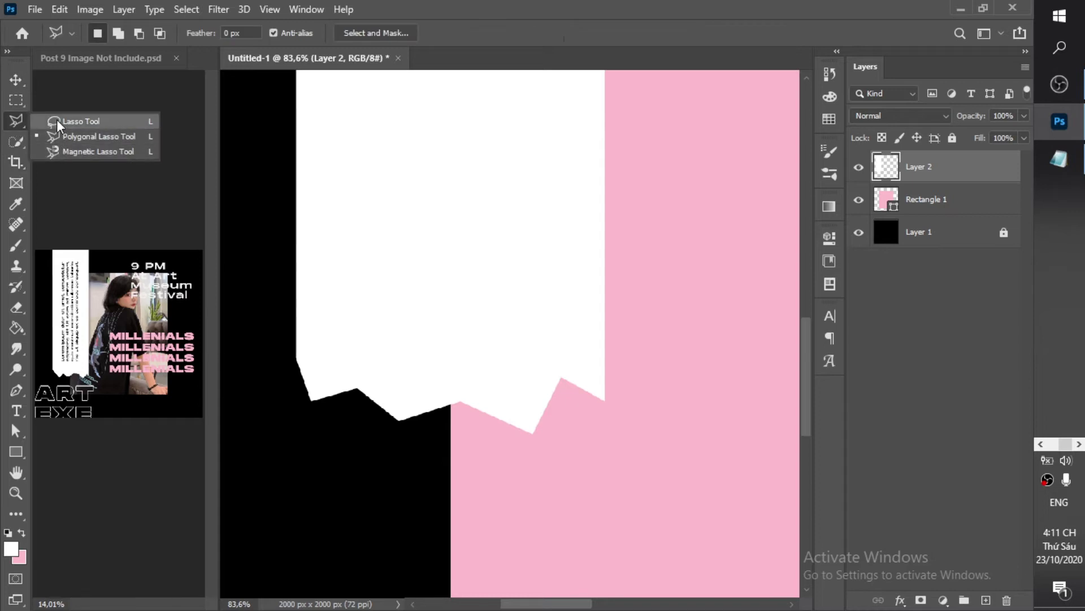
click(57, 120)
scroll(358, 396, up, 3)
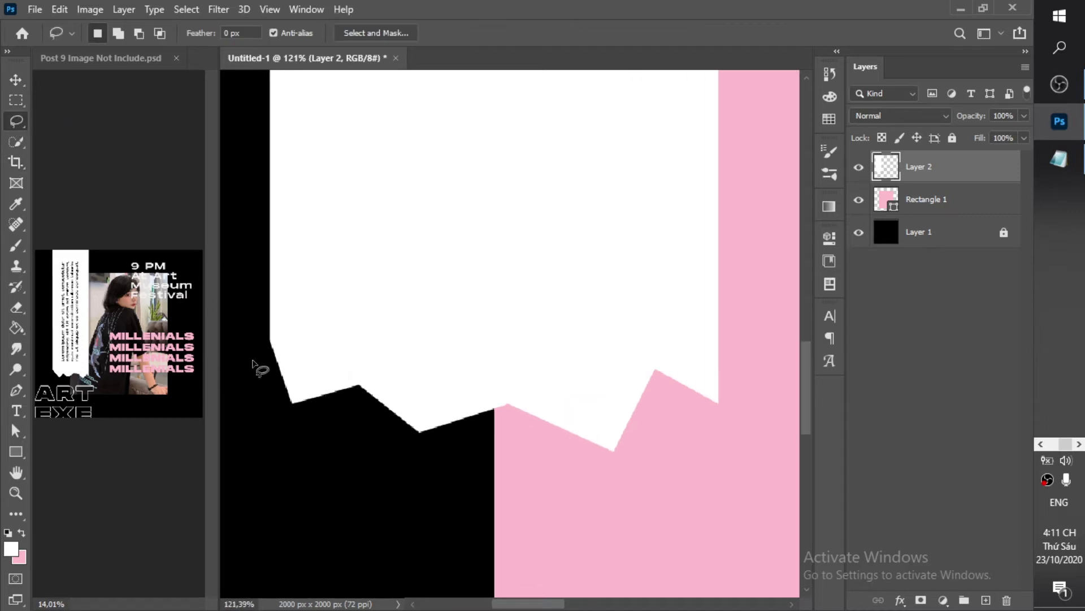
Try to roughen the strip's whole bottom edge by deleting a freehand lasso selection traced along it
mouse_move(268, 345)
mouse_down()
mouse_move(295, 406)
mouse_move(358, 388)
mouse_move(418, 435)
mouse_move(500, 405)
mouse_up()
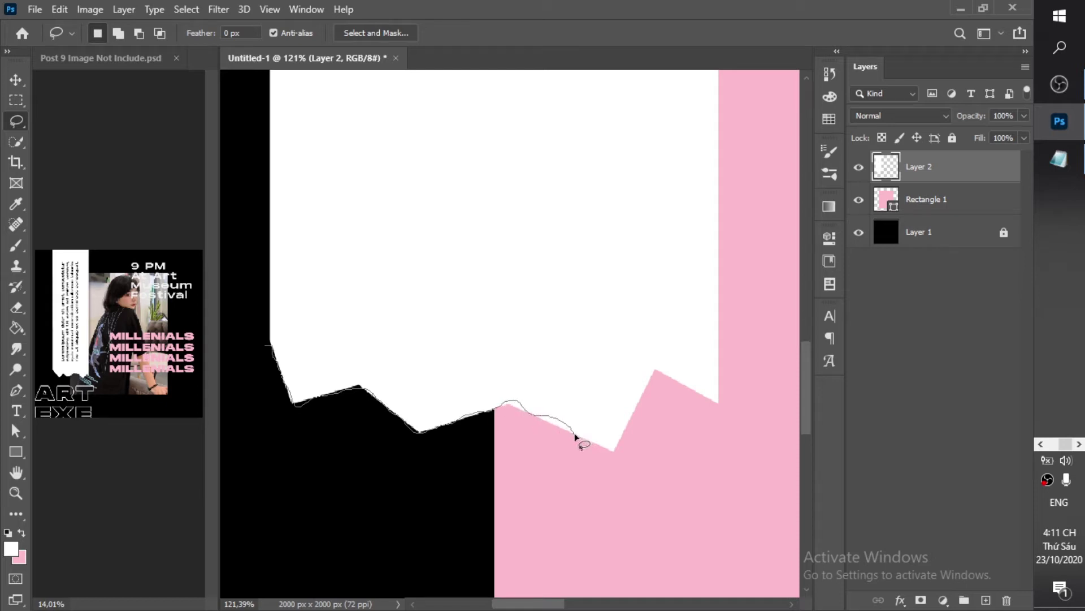
drag(608, 447, 640, 391)
drag(724, 422, 619, 557)
key(Delete)
key(ctrl+d)
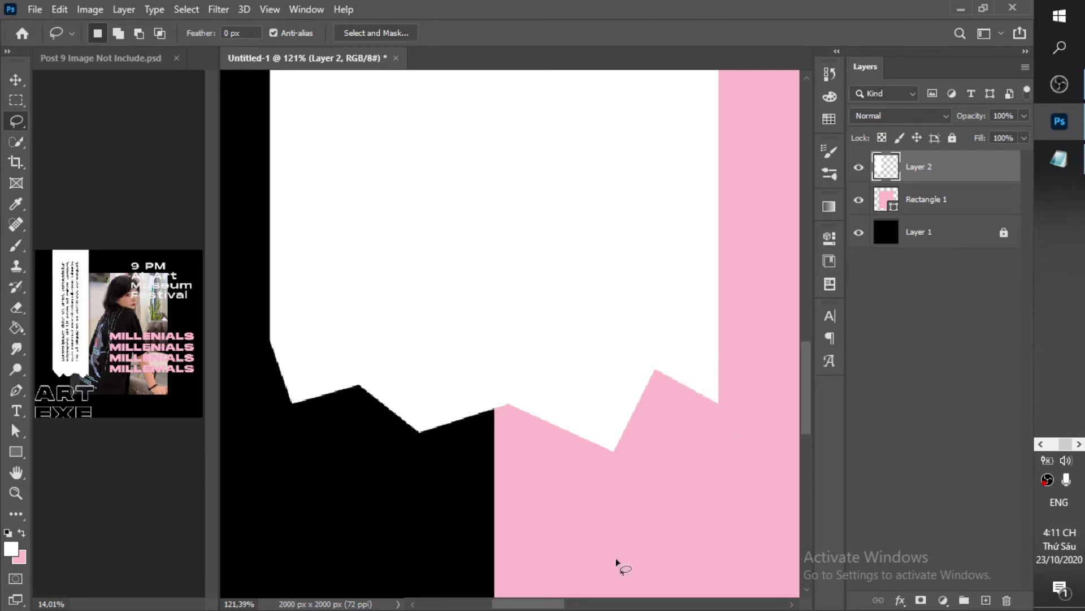
key(ctrl+shift+d)
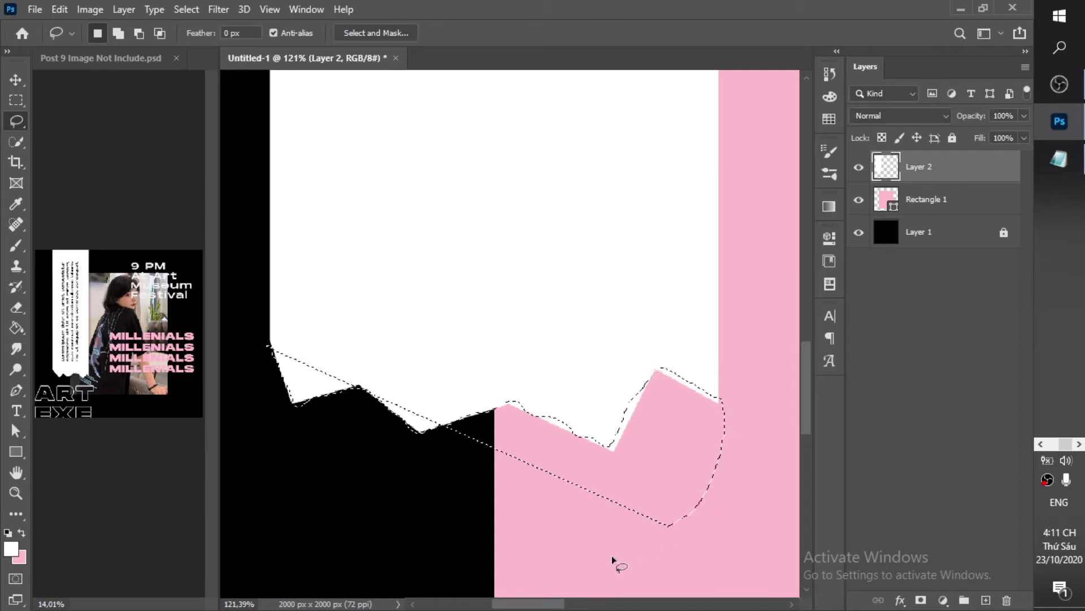
key(Delete)
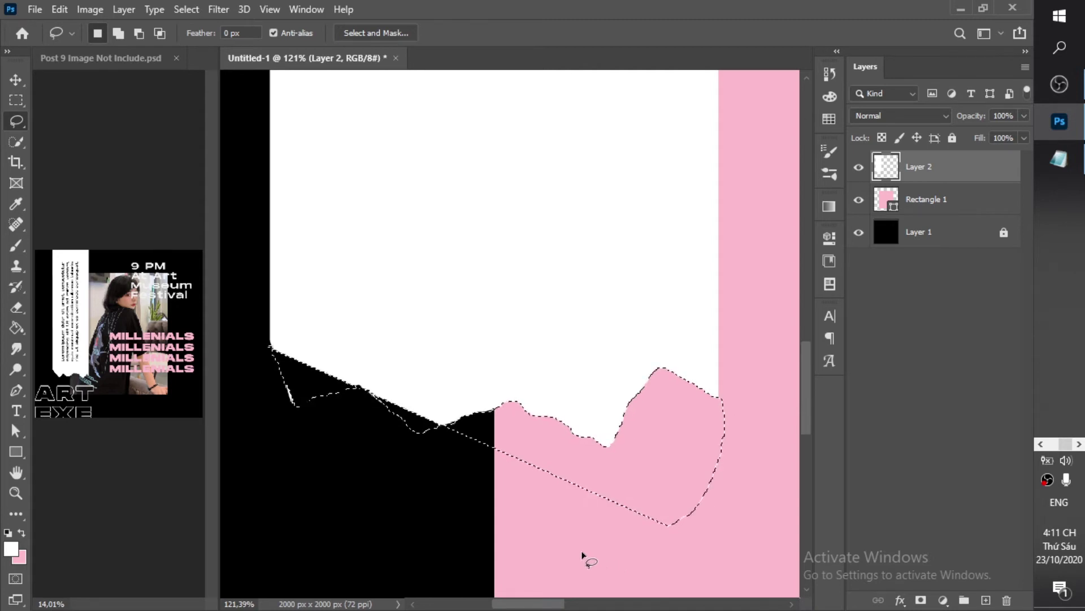
key(ctrl+z)
key(ctrl+z)
key(ctrl+z)
key(ctrl+z)
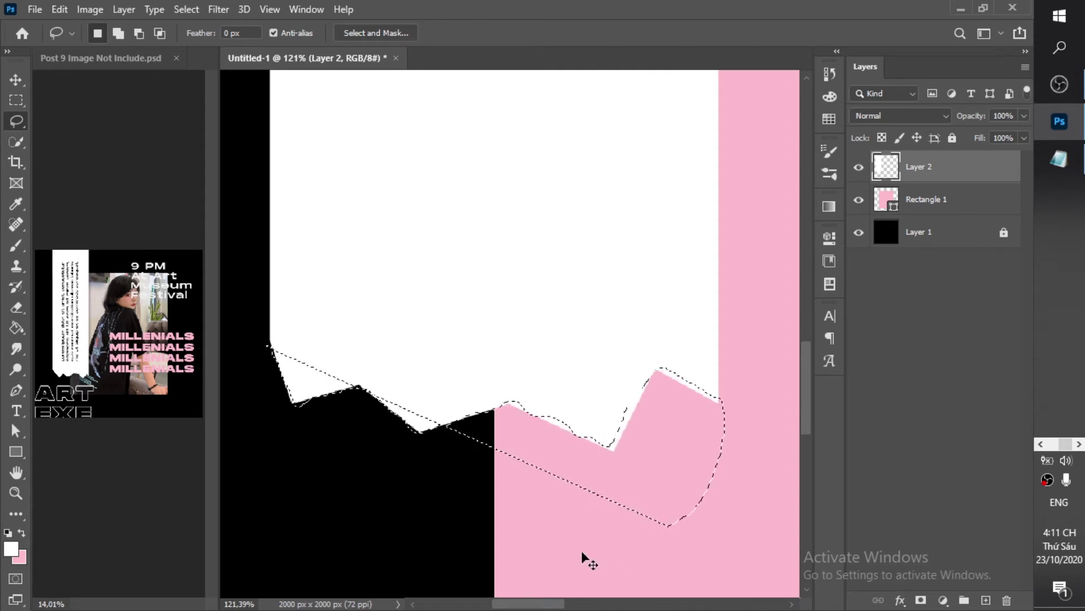
mouse_move(266, 342)
mouse_down()
mouse_move(295, 398)
mouse_move(372, 389)
mouse_move(429, 431)
mouse_move(482, 415)
mouse_up()
drag(577, 433, 617, 452)
drag(637, 520, 639, 576)
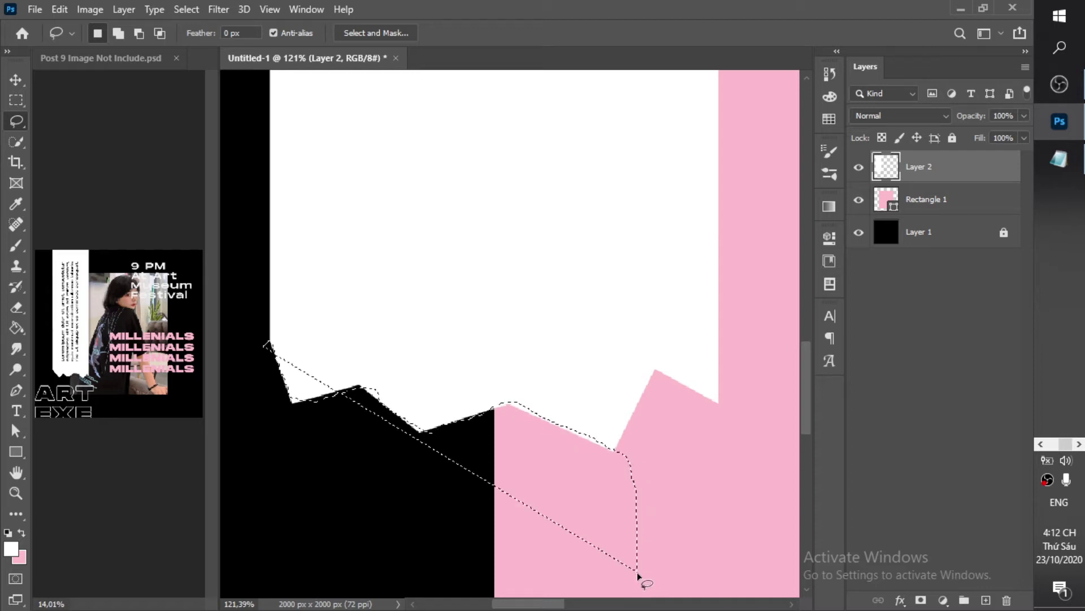
key(ctrl+d)
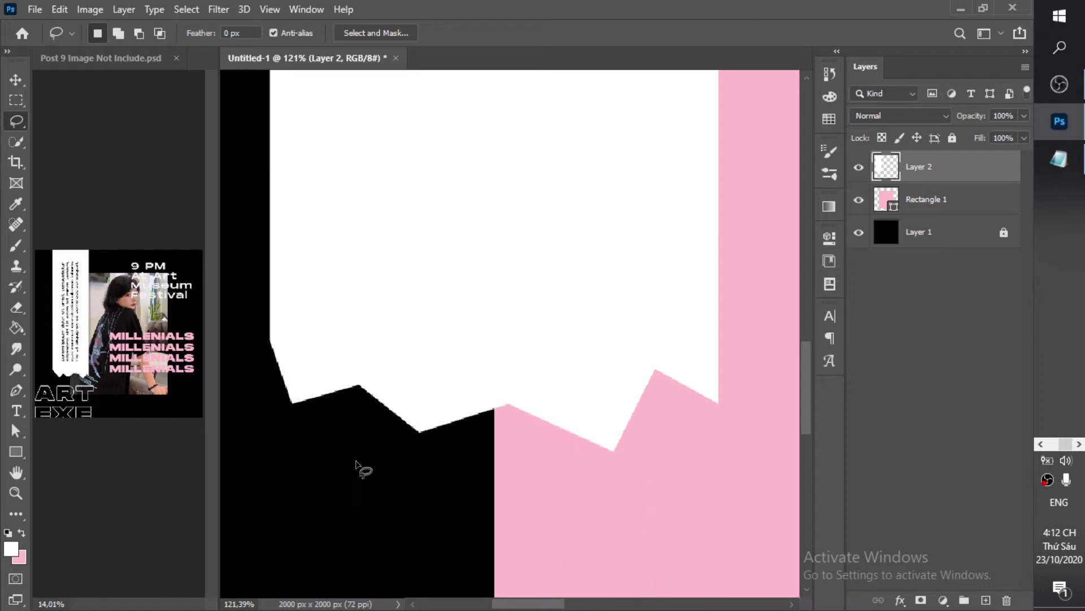
Roughen the left half of the strip's bottom edge by deleting a freehand lasso selection along it, then deselect
mouse_move(258, 359)
mouse_down()
mouse_move(279, 351)
mouse_move(293, 395)
mouse_move(367, 385)
mouse_move(425, 442)
mouse_move(404, 513)
mouse_move(237, 546)
mouse_up()
key(Delete)
key(ctrl+d)
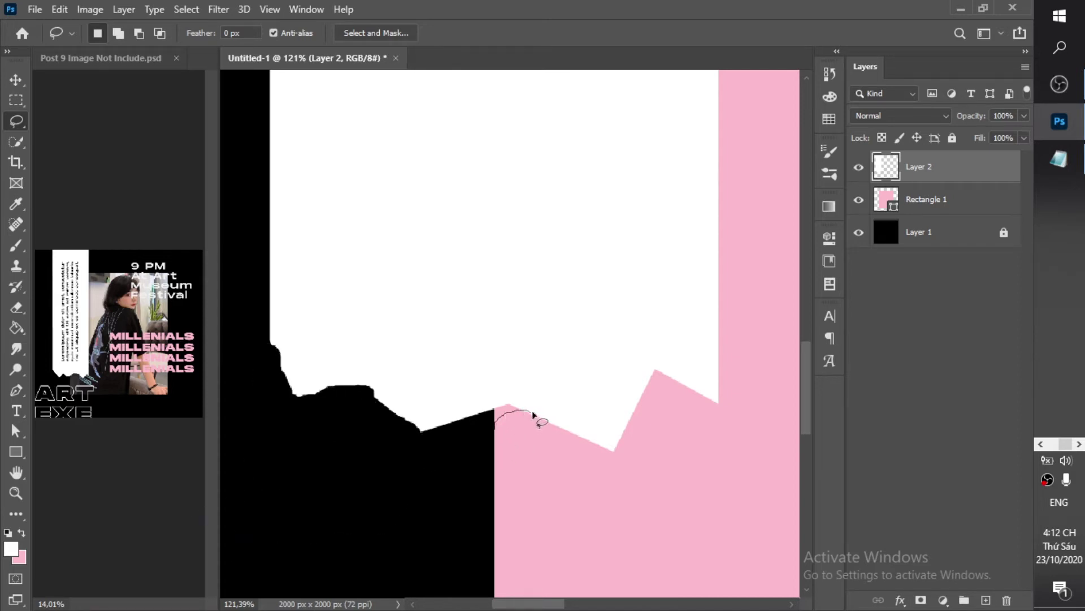
Roughen the right half of the strip's bottom edge over the pink rectangle with a deleted freehand selection, and deselect
drag(592, 440, 618, 450)
mouse_move(725, 463)
mouse_down()
mouse_move(716, 500)
mouse_move(672, 531)
mouse_move(506, 511)
mouse_up()
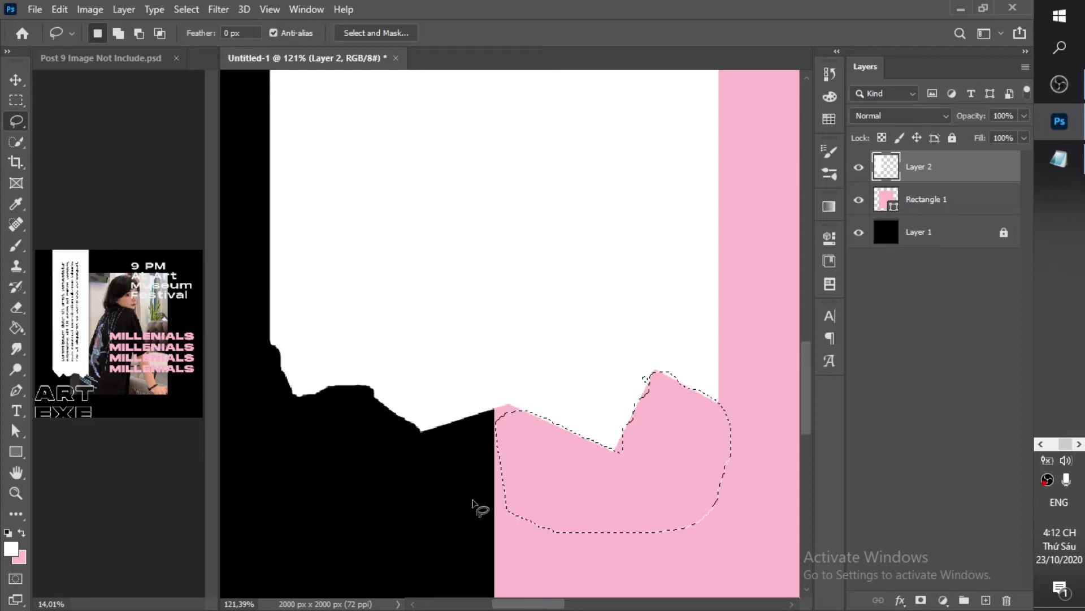
key(ctrl+d)
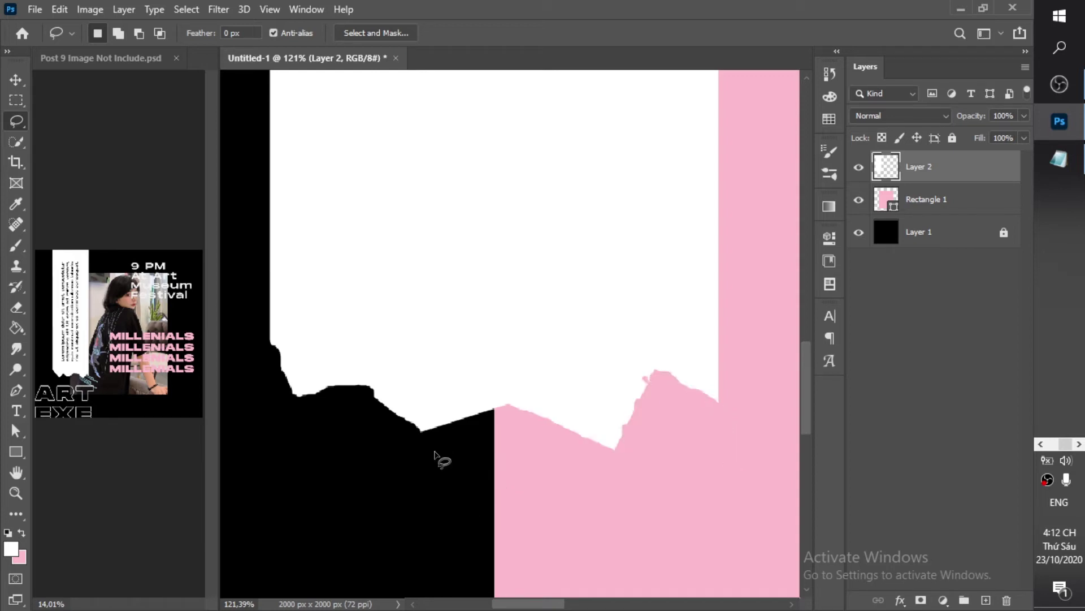
scroll(435, 461, down, 5)
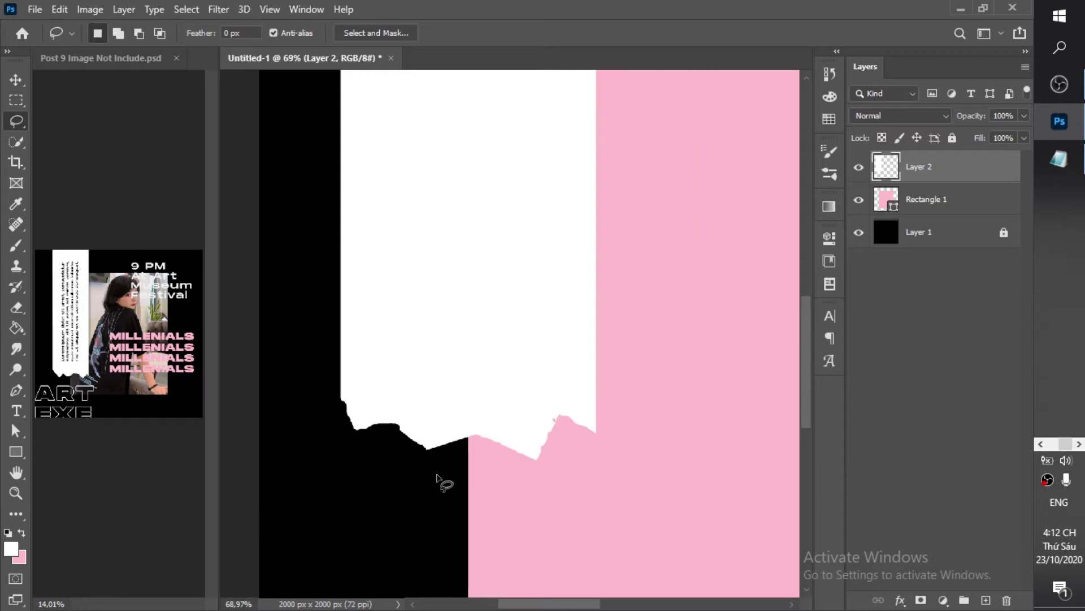
scroll(439, 476, down, 2)
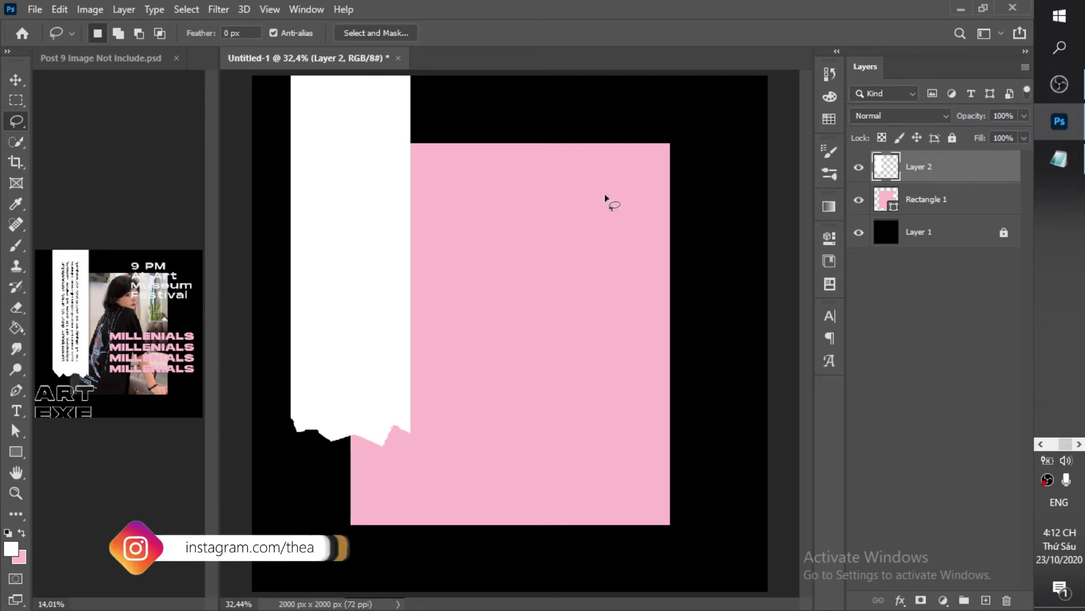
Add a Drop Shadow to the white torn strip with the light angle set to -177°
click(898, 600)
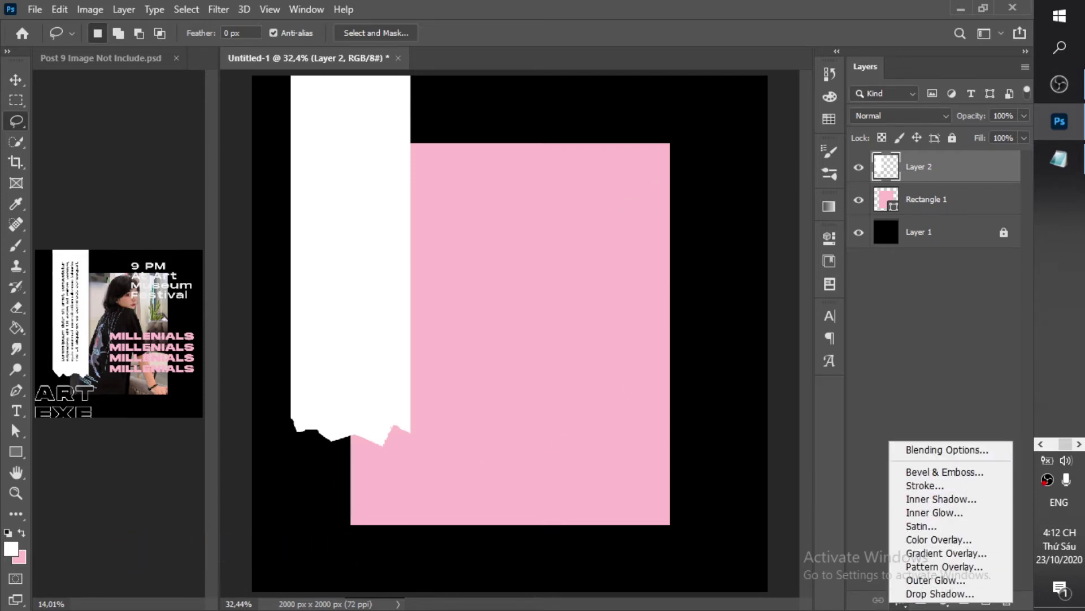
click(940, 598)
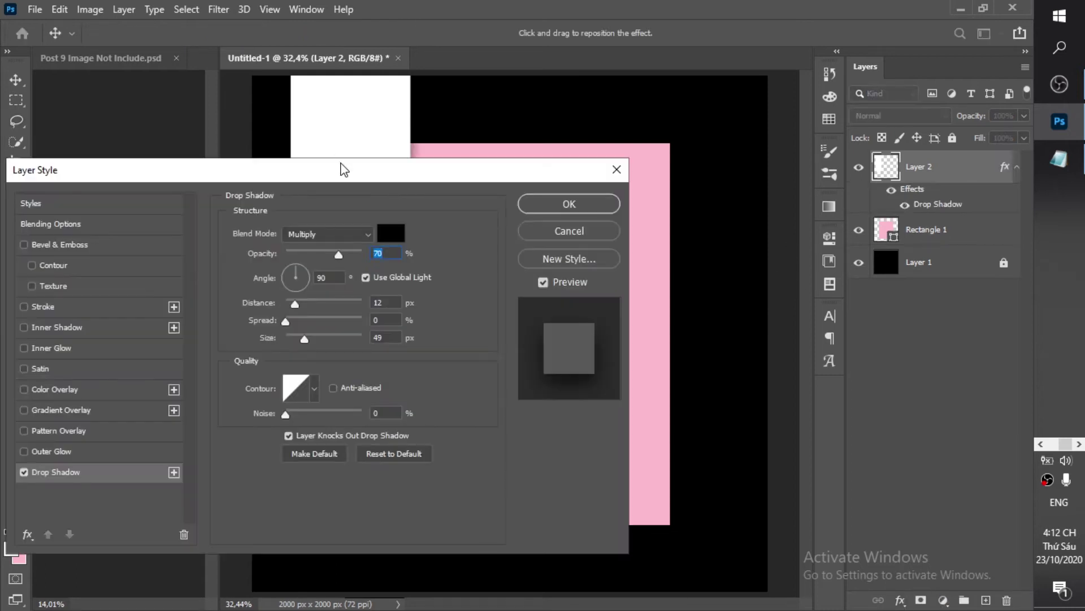
drag(340, 169, 699, 224)
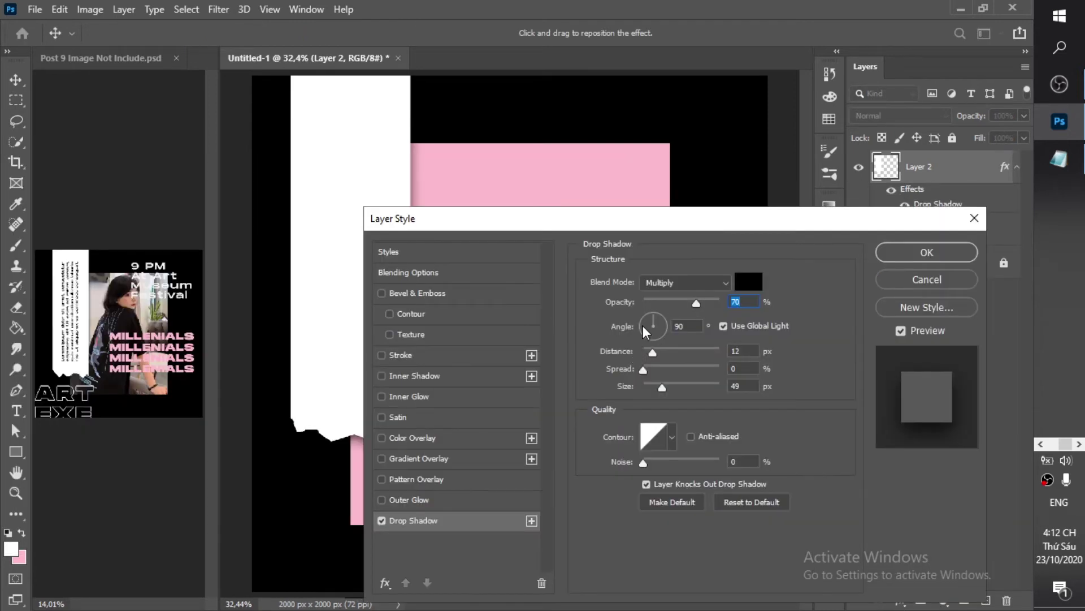
click(640, 325)
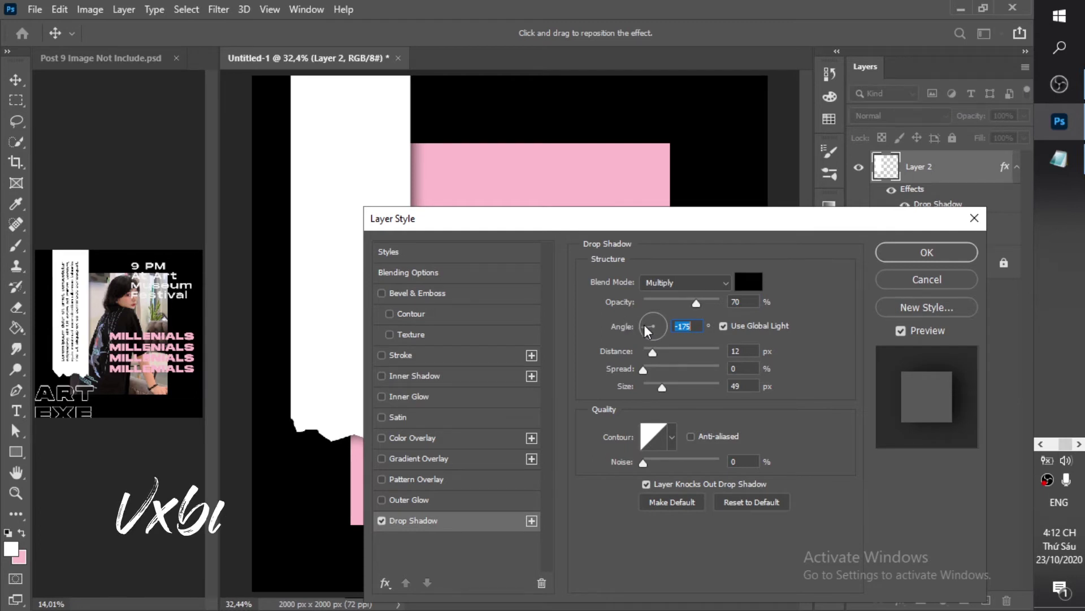
click(641, 326)
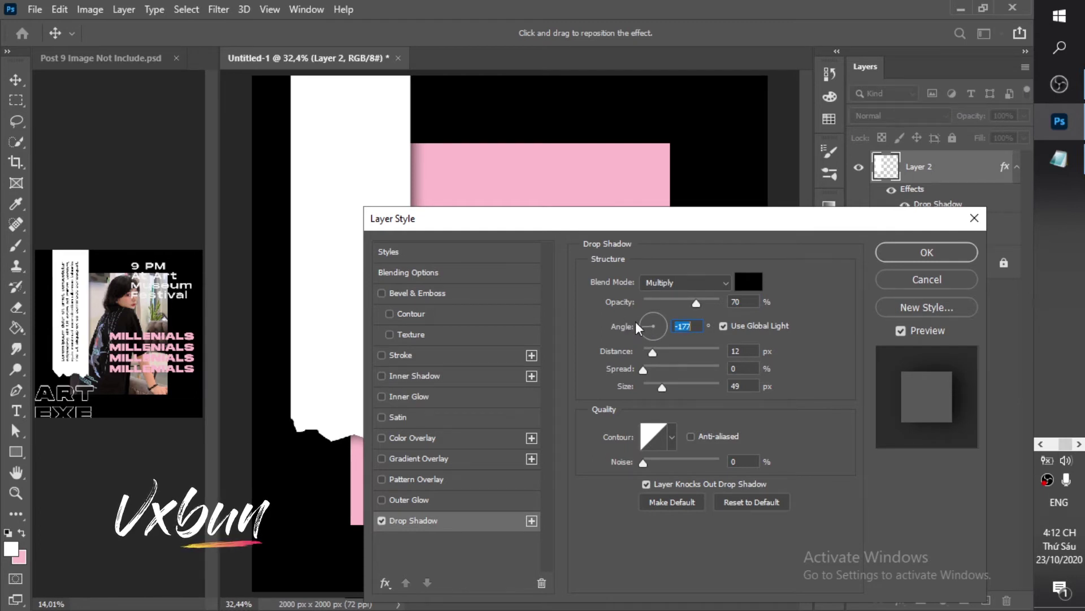
drag(579, 221, 542, 209)
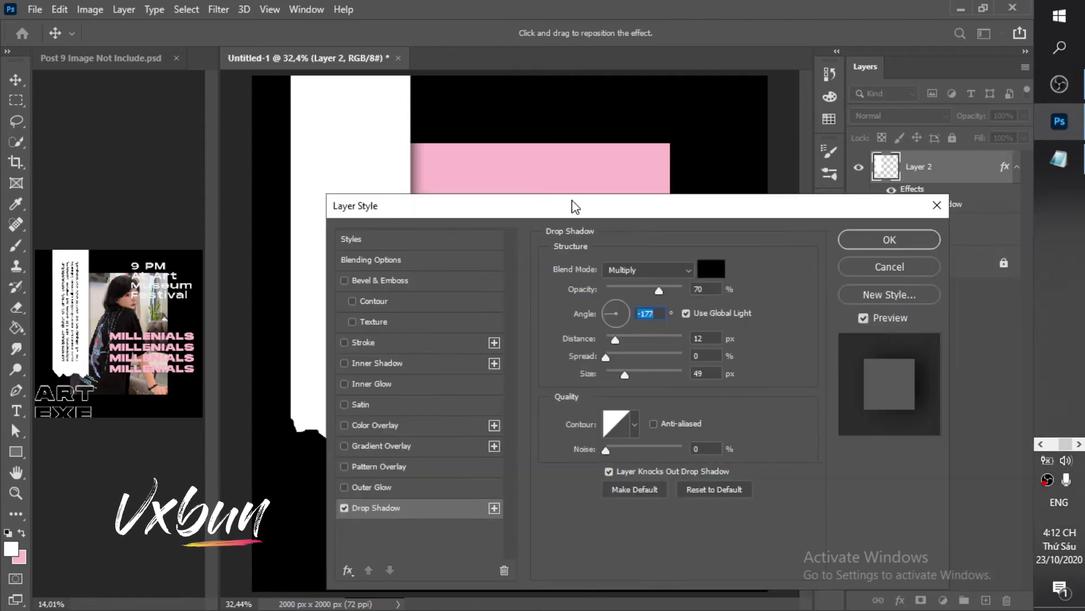
click(883, 242)
key(ctrl+minus)
key(ctrl+plus)
key(v)
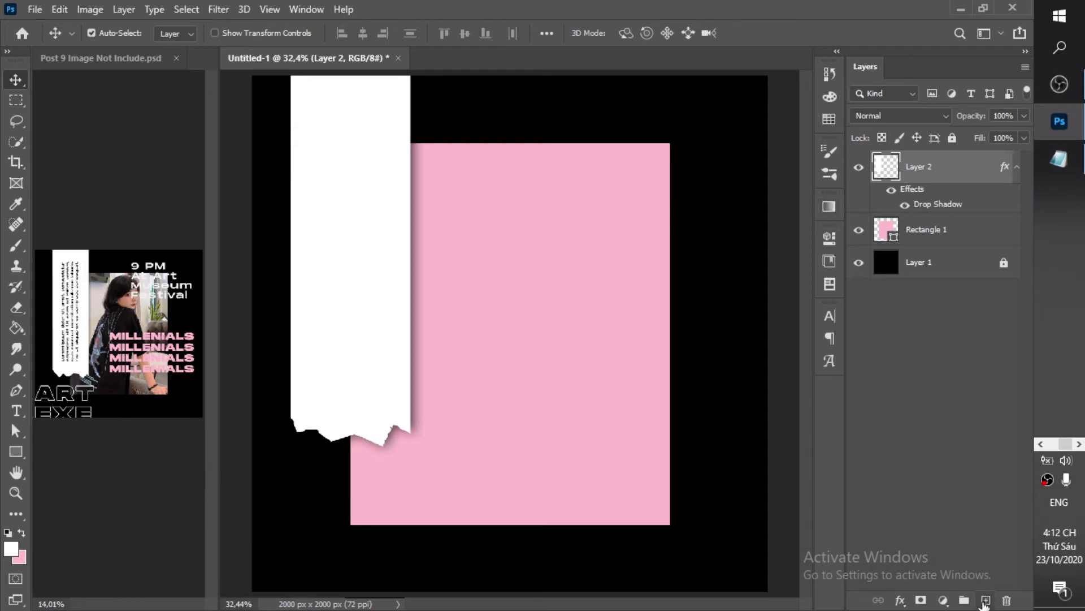
Create a text box about 475 px wide on the white strip and paste the lorem ipsum sentence copied from the Notepad file
click(26, 412)
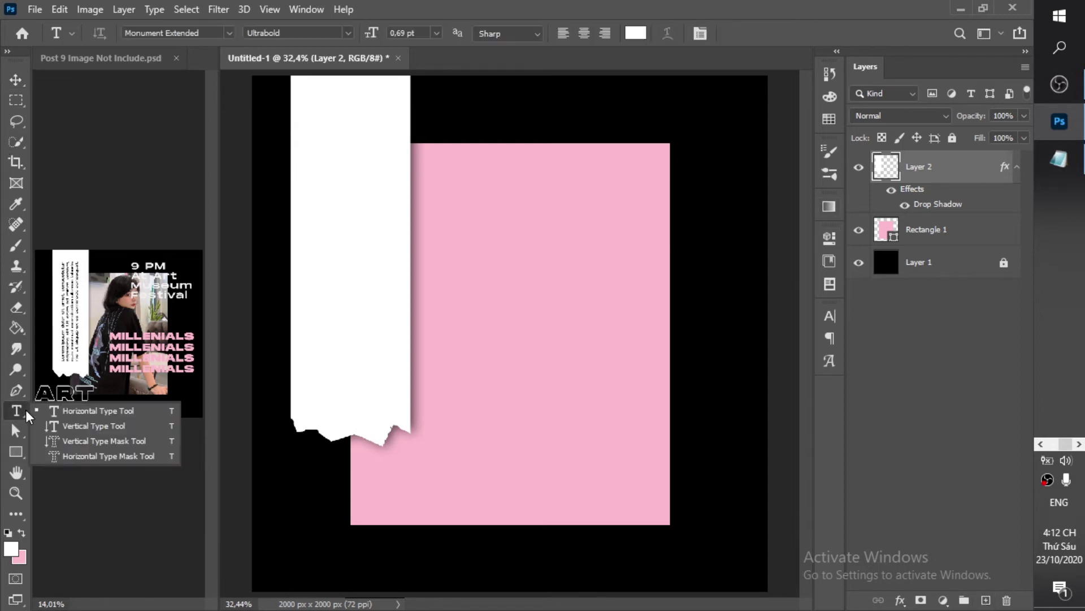
click(21, 418)
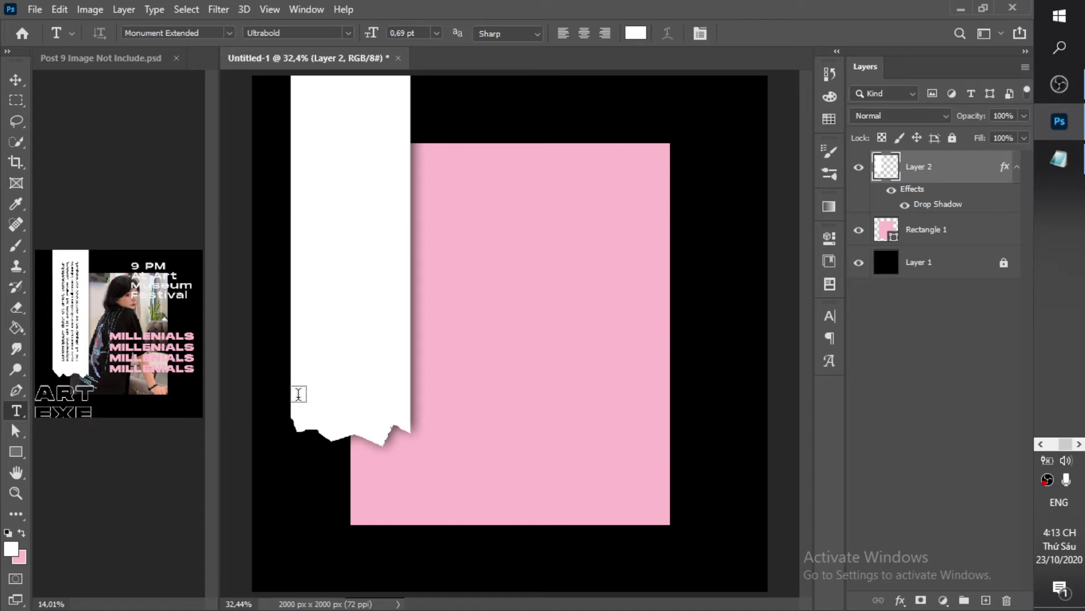
drag(294, 404, 405, 91)
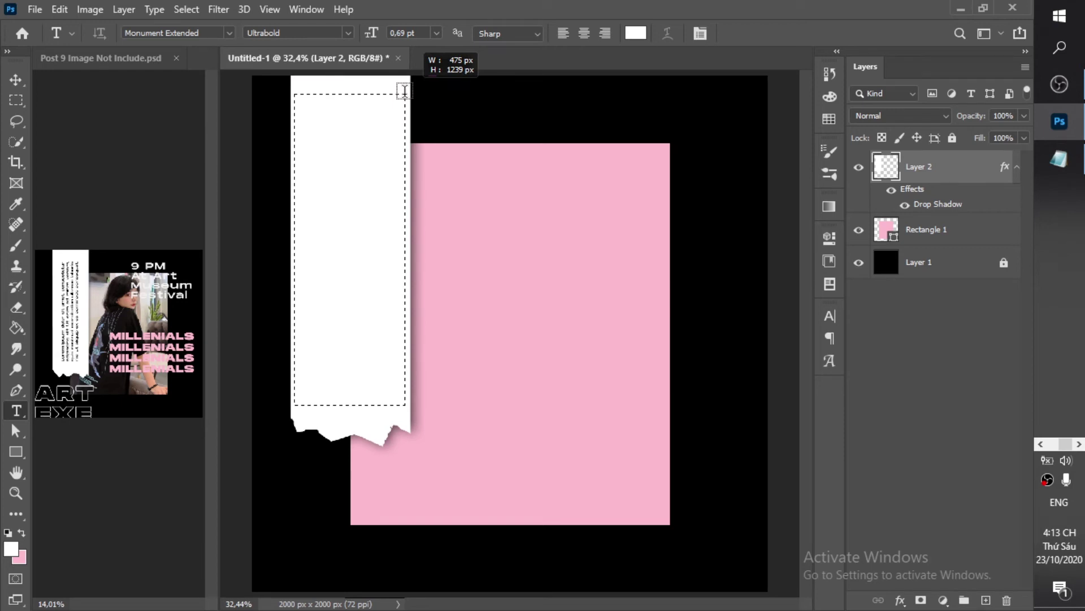
drag(404, 90, 420, 93)
click(1061, 158)
drag(582, 251, 604, 262)
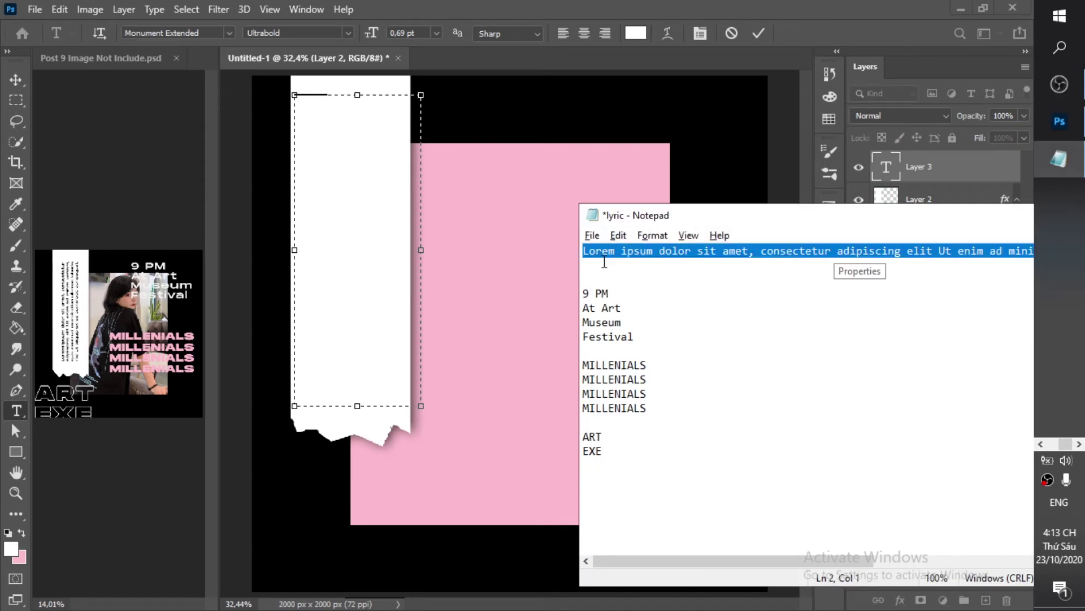
click(341, 263)
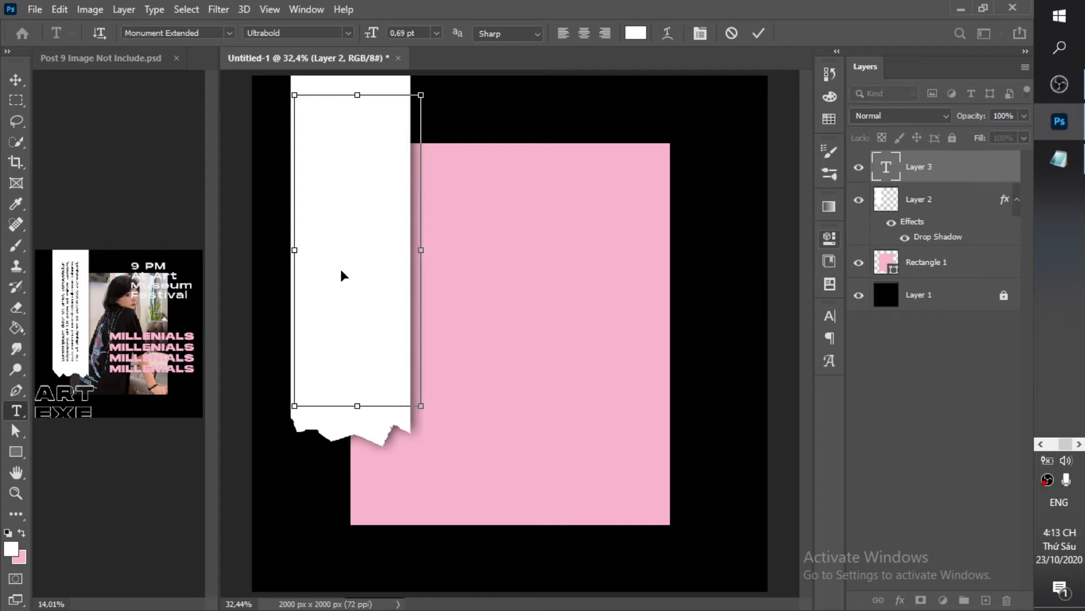
key(ctrl+v)
Set the pasted text's font size to 300 pt and leading to 93 pt, and commit the text
click(829, 317)
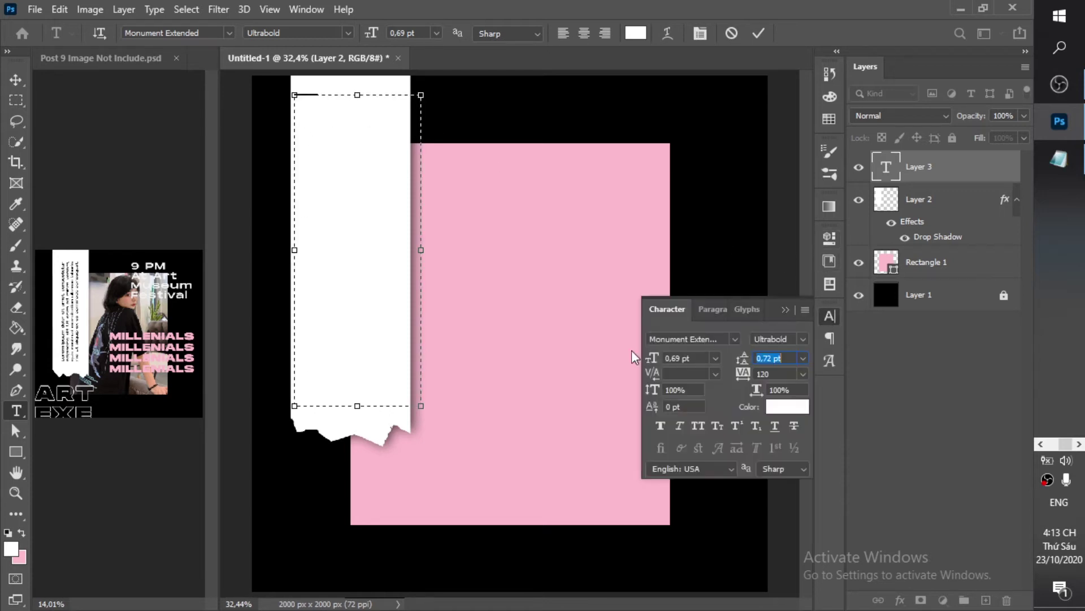
drag(651, 356, 890, 365)
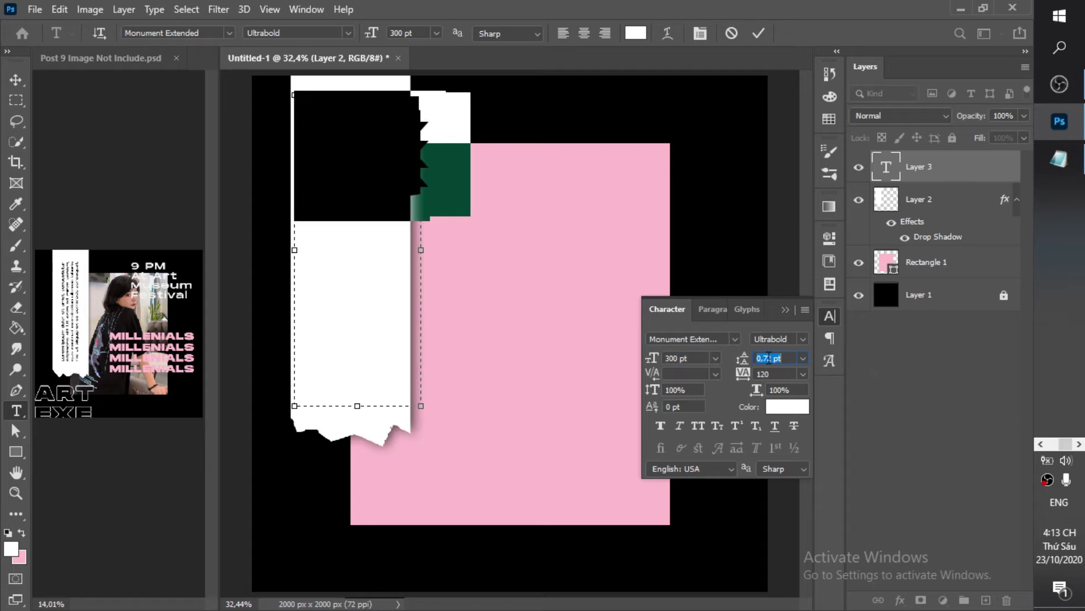
drag(744, 364, 767, 370)
mouse_move(1073, 102)
mouse_move(726, 37)
mouse_down()
mouse_move(749, 45)
mouse_move(708, 46)
mouse_up()
key(ctrl+Return)
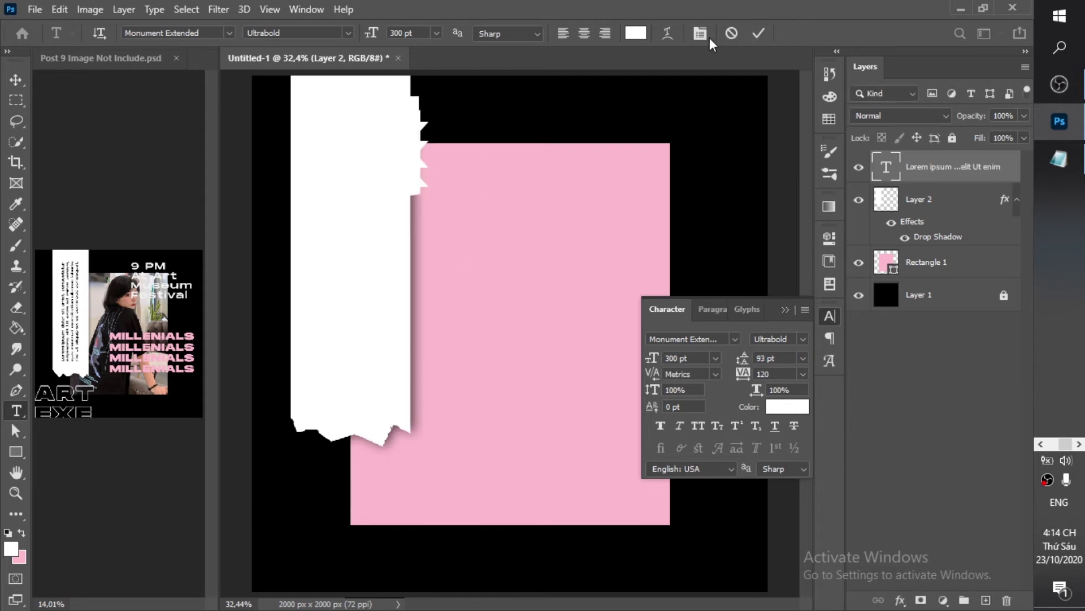
Delete the oversized lorem ipsum text layer
click(916, 173)
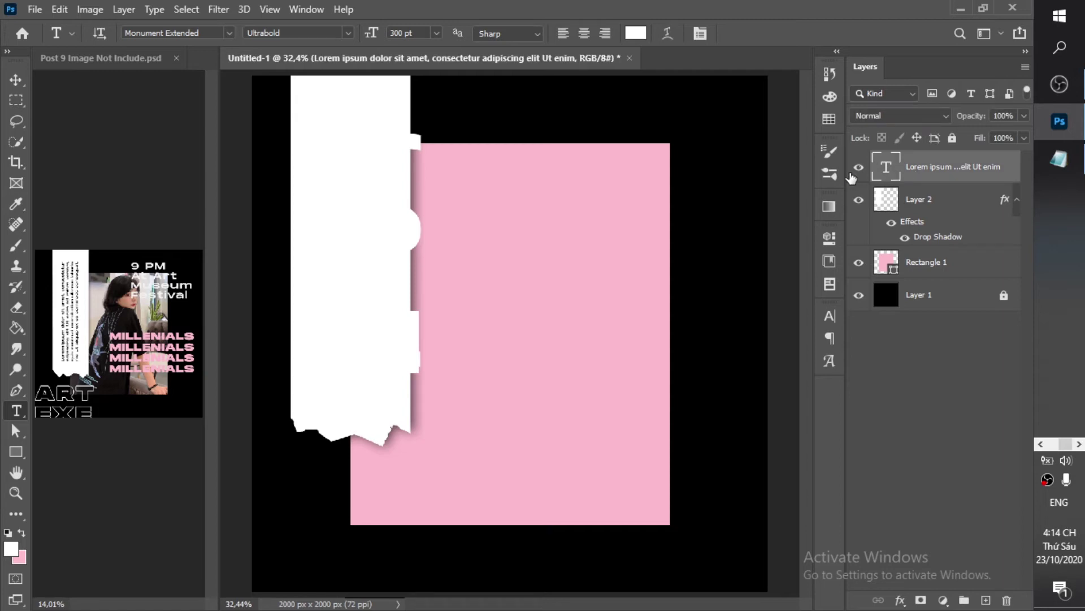
key(Delete)
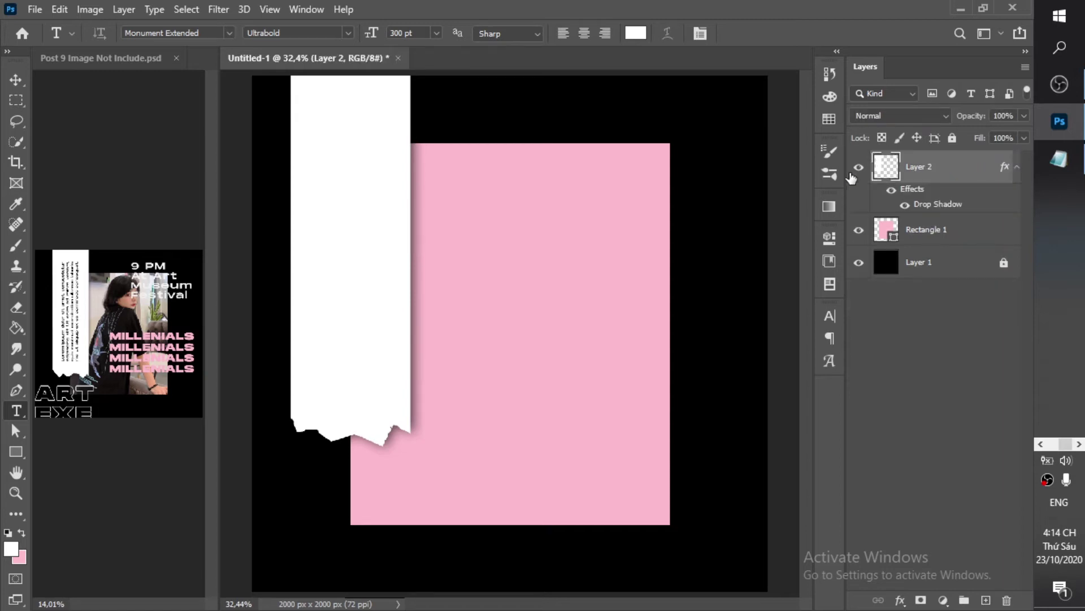
Draw a pink rectangle about 417 × 1286 px over the white torn strip
click(12, 454)
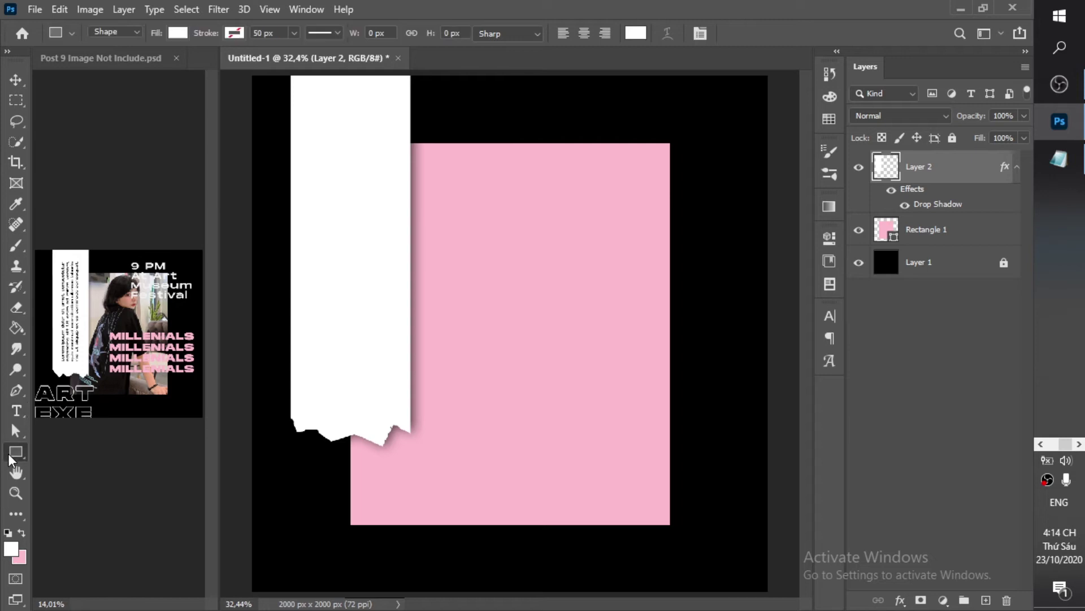
key(x)
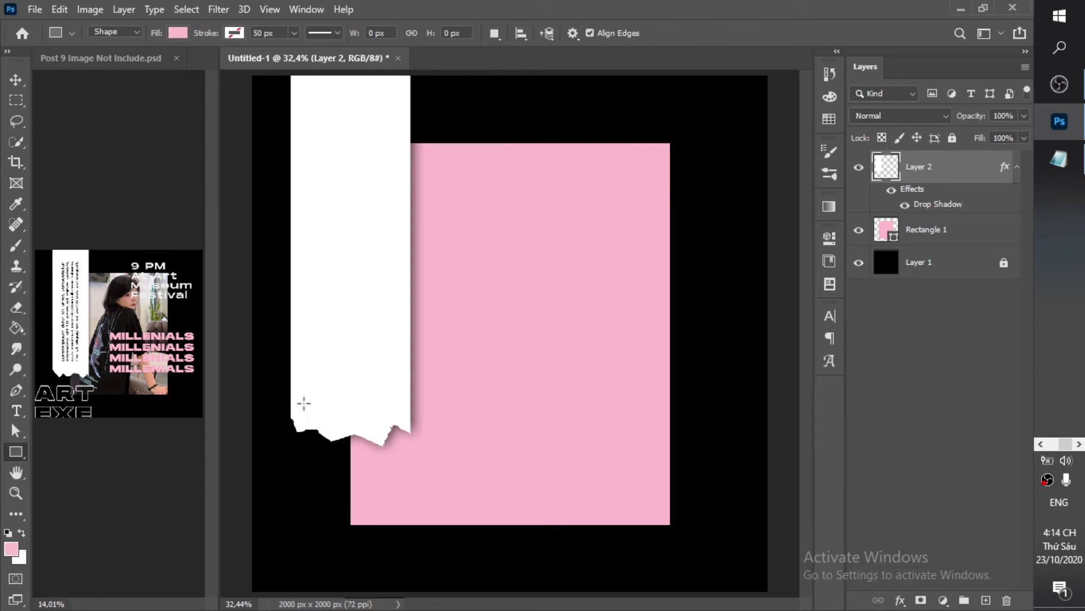
drag(297, 416, 403, 83)
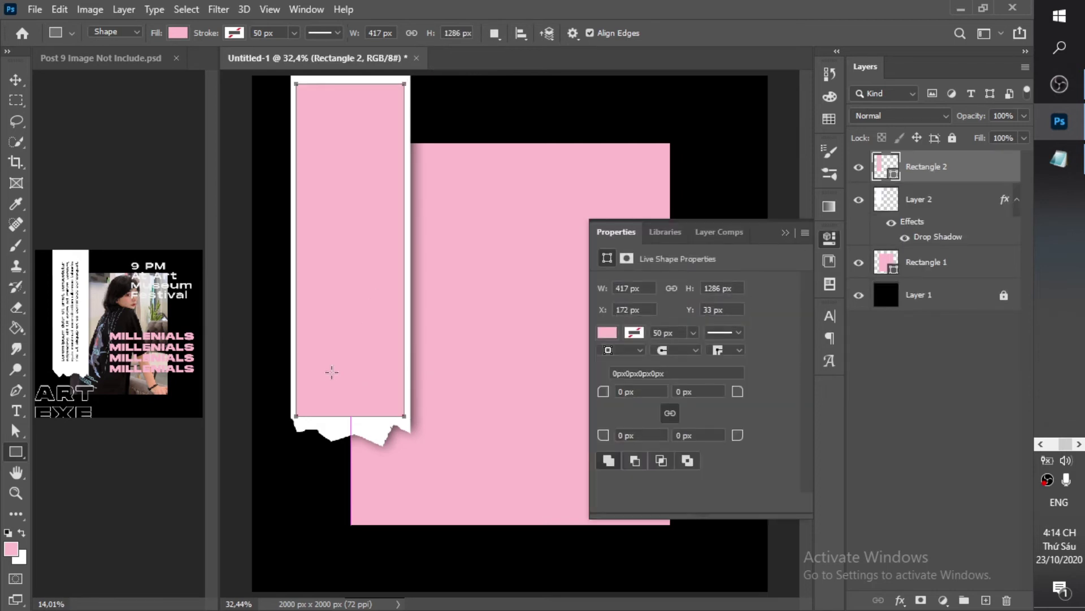
Start an area text inside the new pink rectangle on the strip and set its font size to 15 pt
key(t)
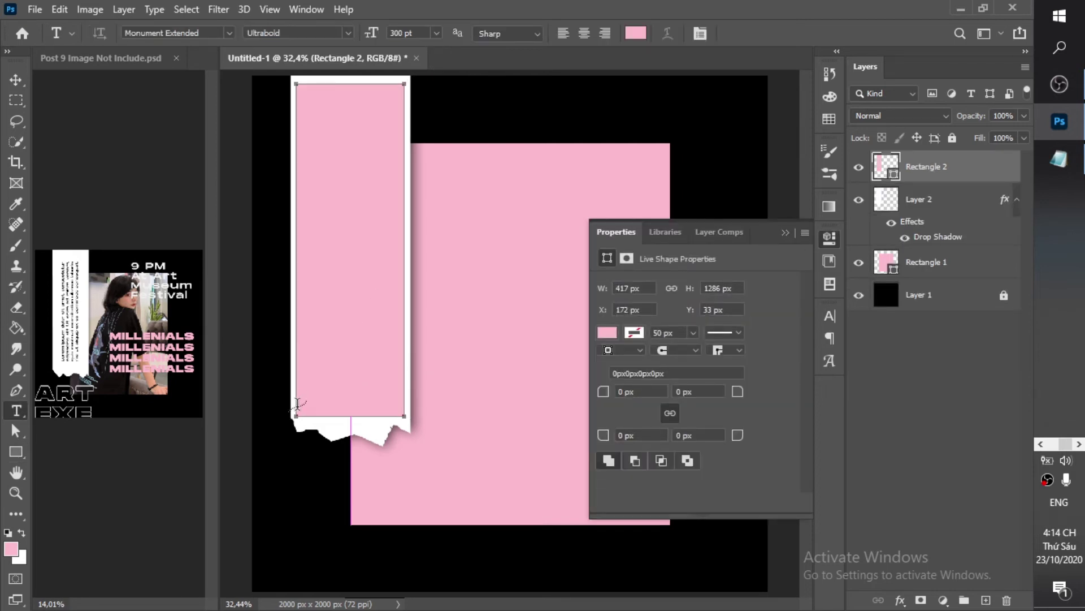
click(295, 407)
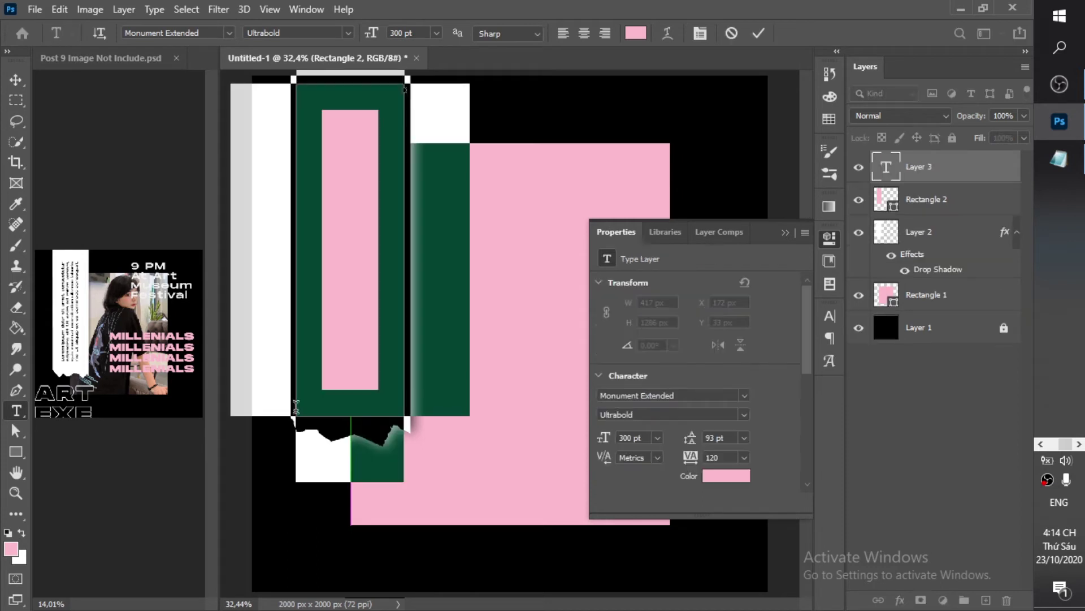
click(731, 33)
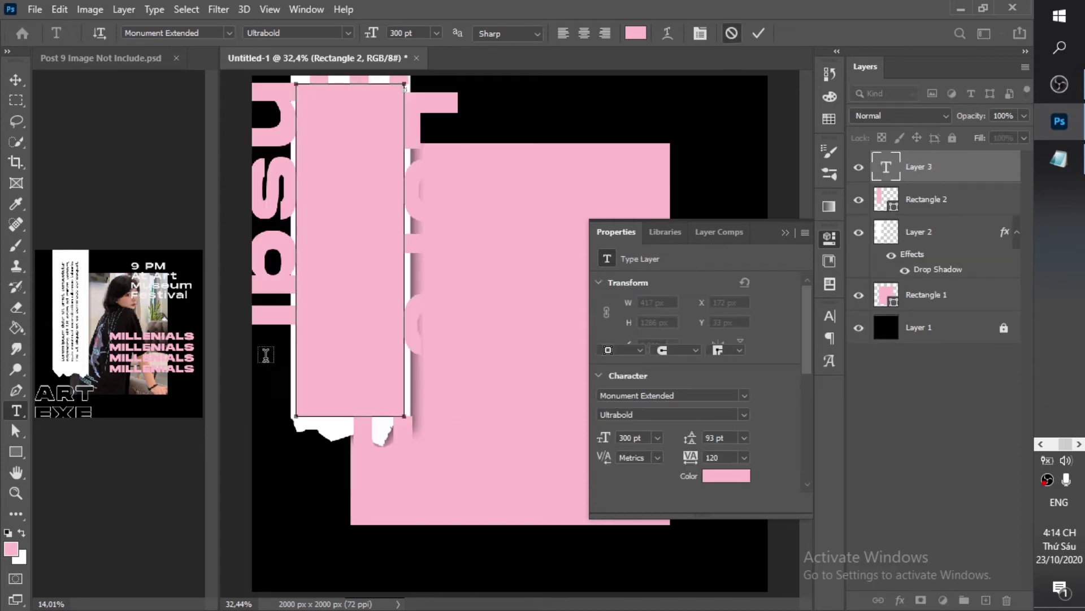
click(307, 397)
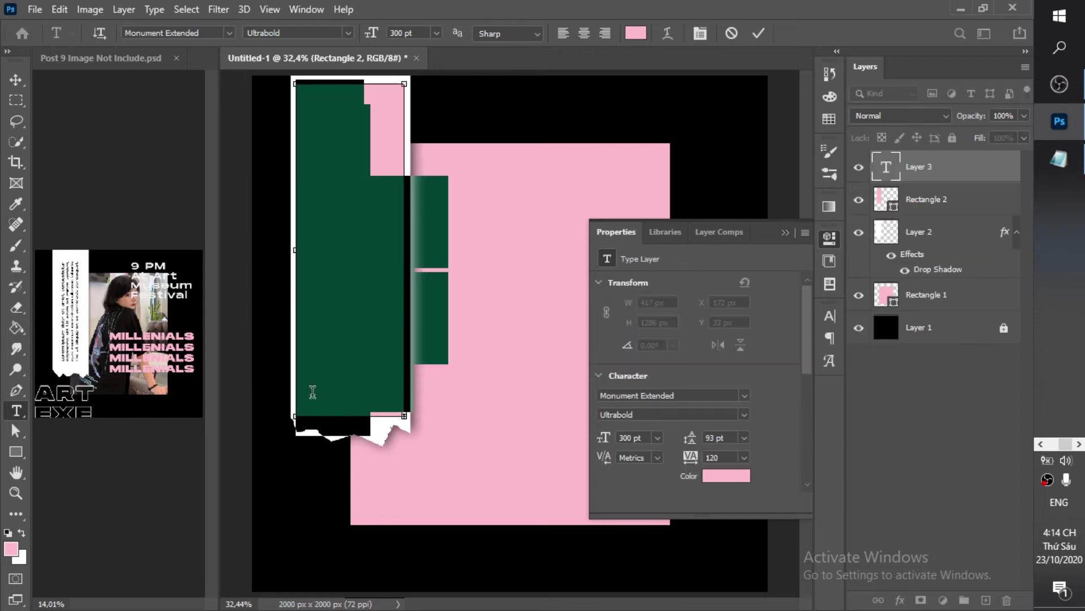
click(830, 315)
drag(654, 360, 425, 436)
key(Tab)
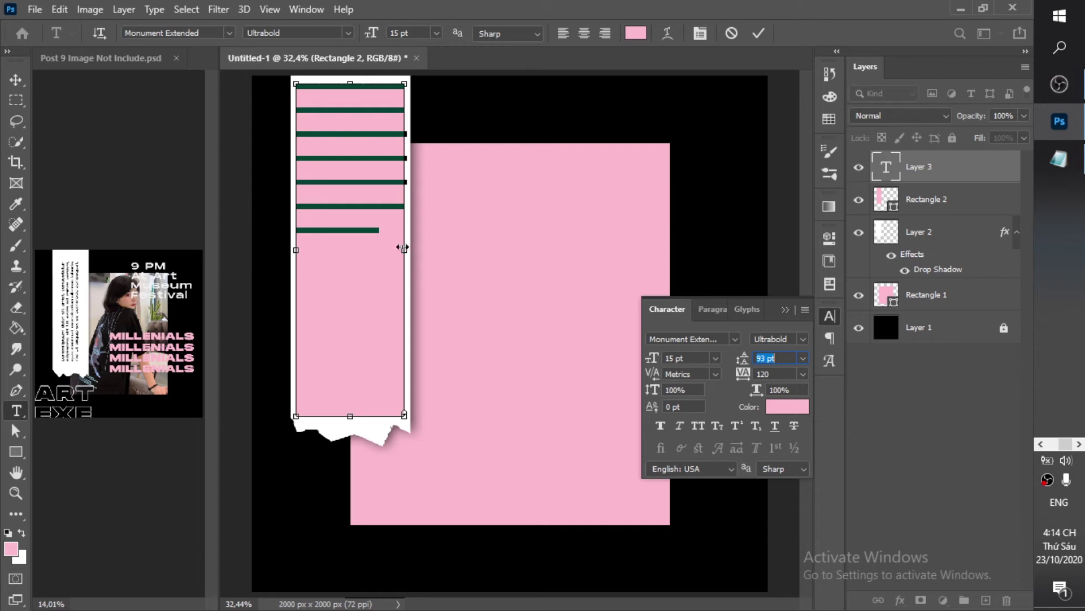
Widen the text area past the large pink rectangle's far edge and replace the placeholder with the copied lorem ipsum sentence
drag(404, 248, 678, 252)
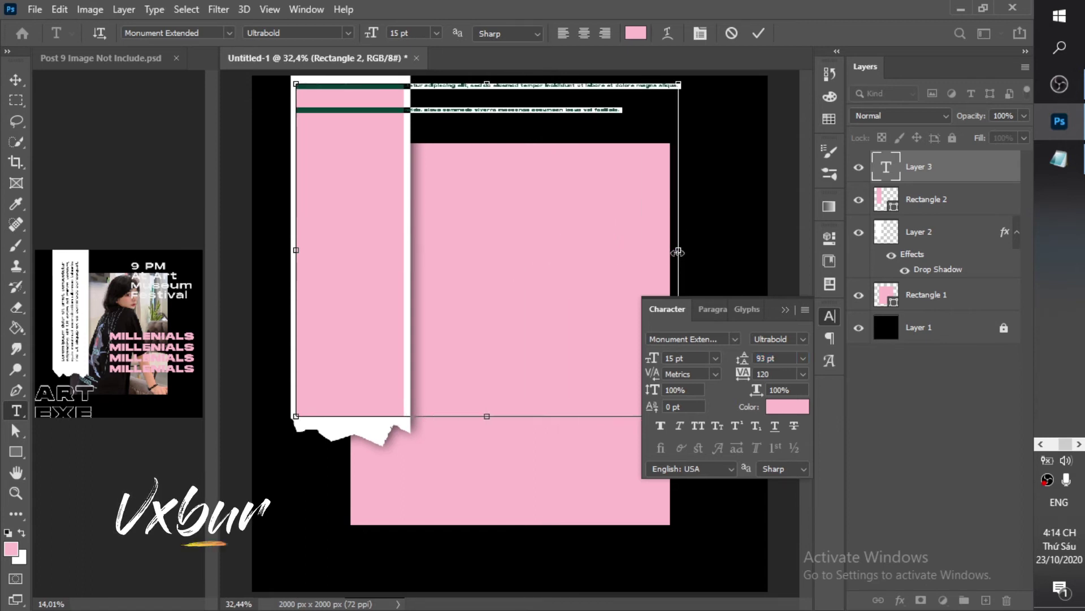
text(Lorem ipsum dolor sit amet, consectetur adipiscing elit Ut enim ad minim veniam, quis nostrud exercitation ullamco laboris nisi ut aliquip ex ea commodo consequat.)
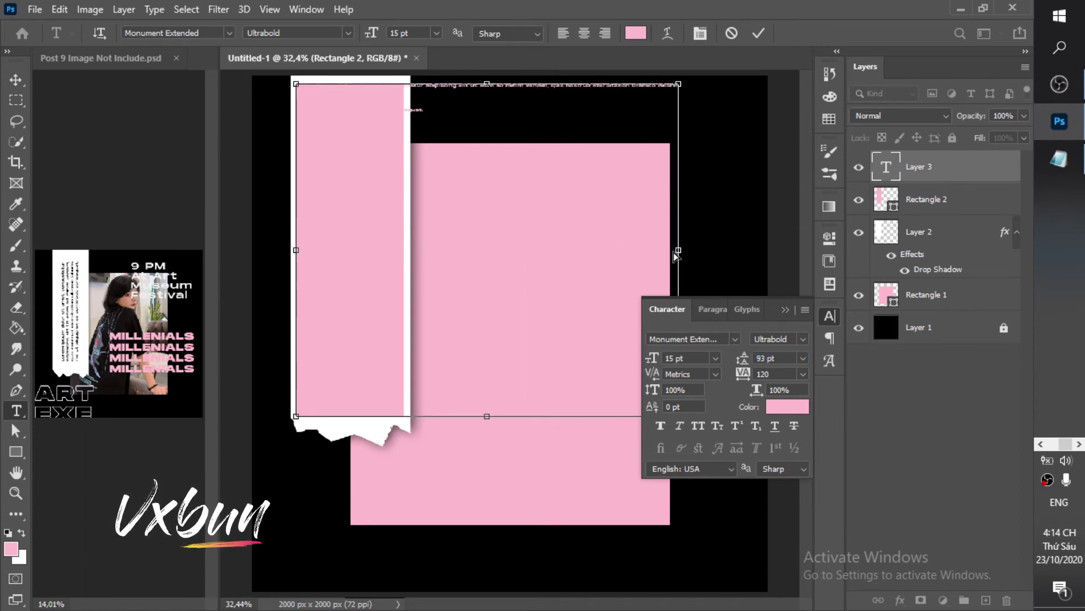
click(483, 423)
click(481, 421)
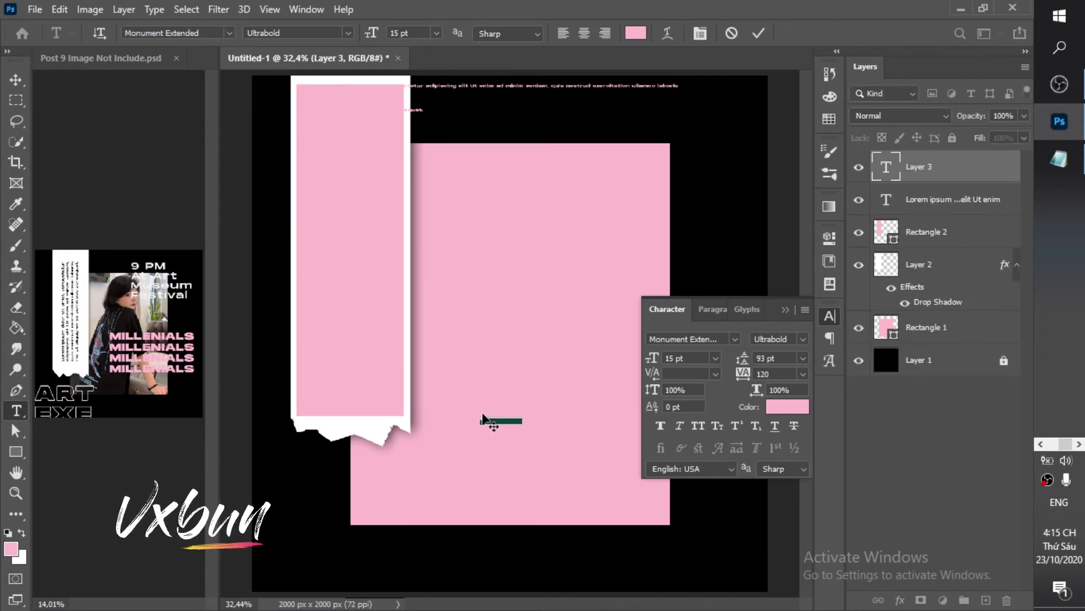
click(1006, 599)
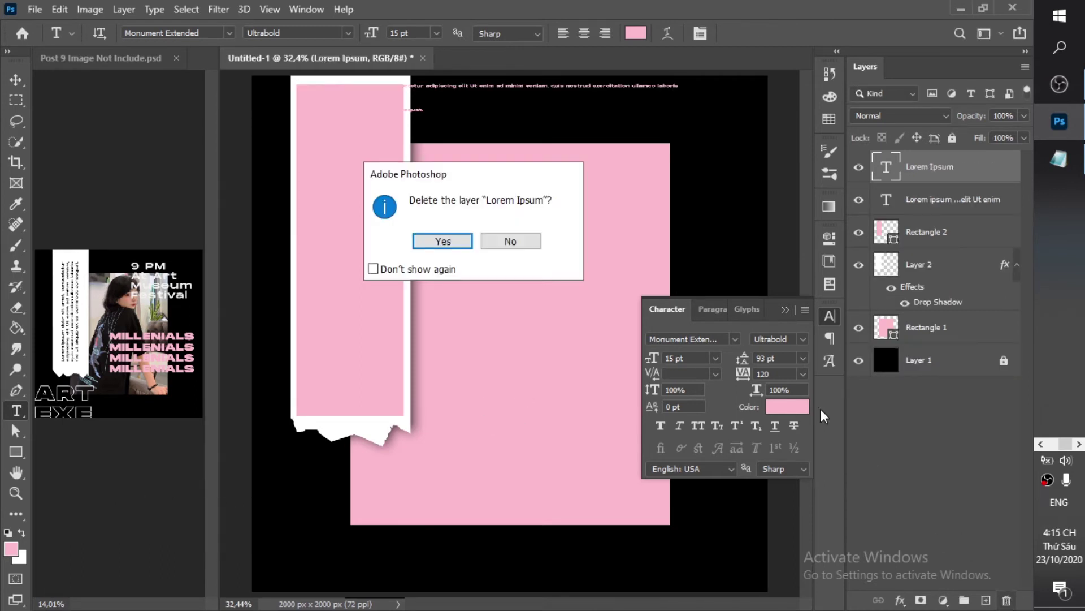
click(460, 248)
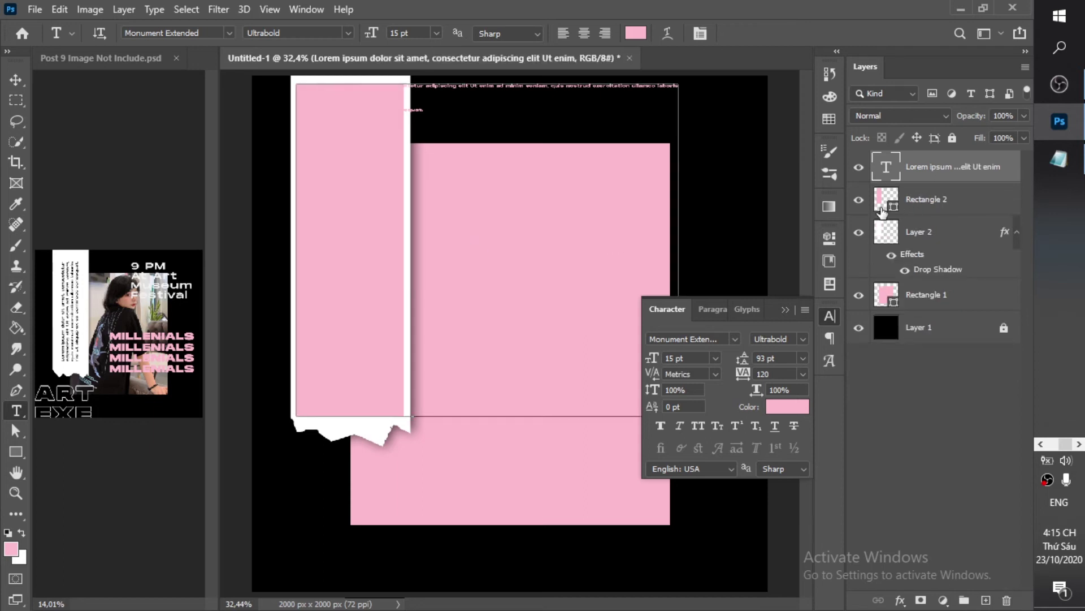
click(423, 112)
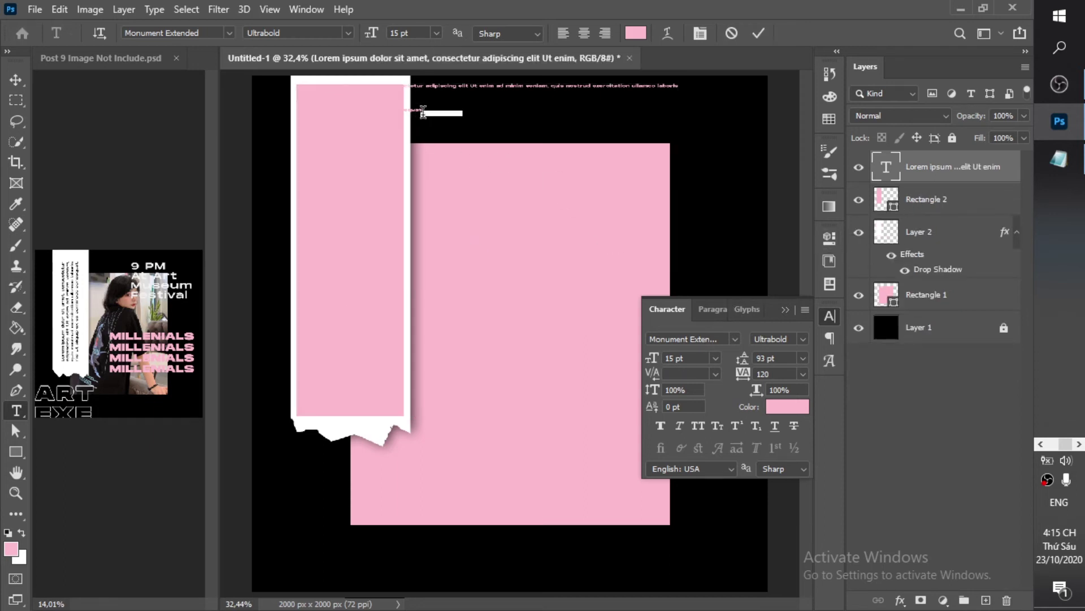
click(1006, 602)
click(1006, 602)
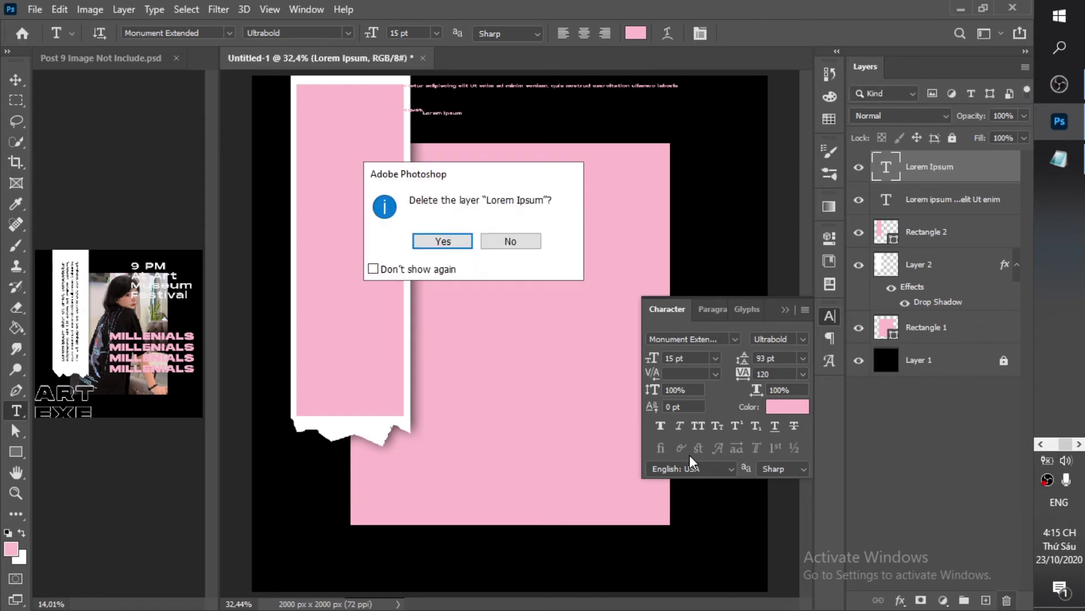
key(Return)
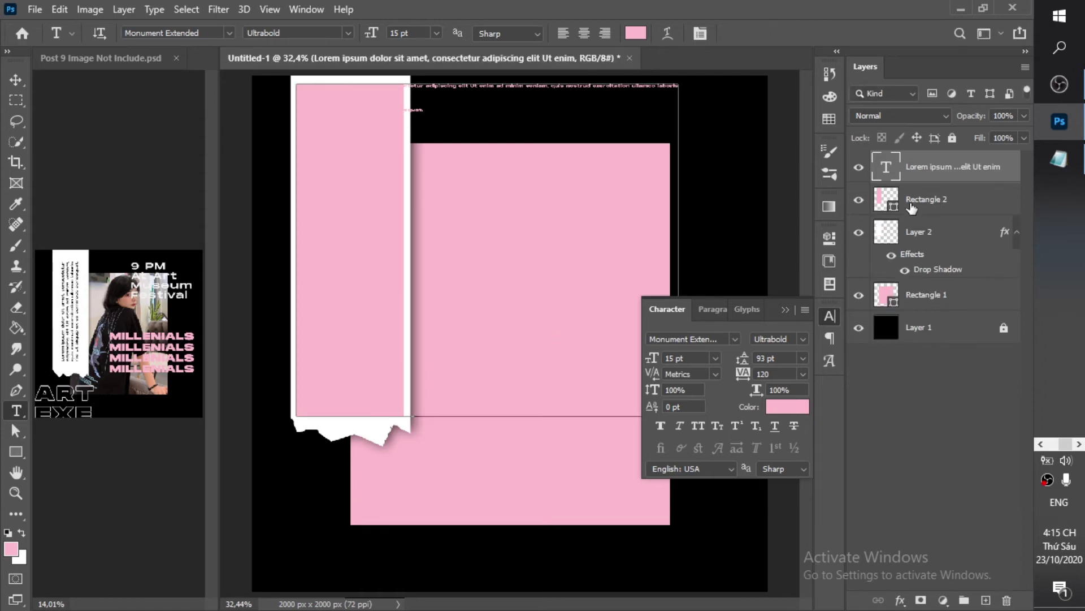
Set the lorem ipsum text layer's font size to 42 pt and commit the change
double_click(886, 166)
mouse_move(662, 361)
mouse_down()
mouse_move(715, 379)
mouse_move(680, 364)
mouse_up()
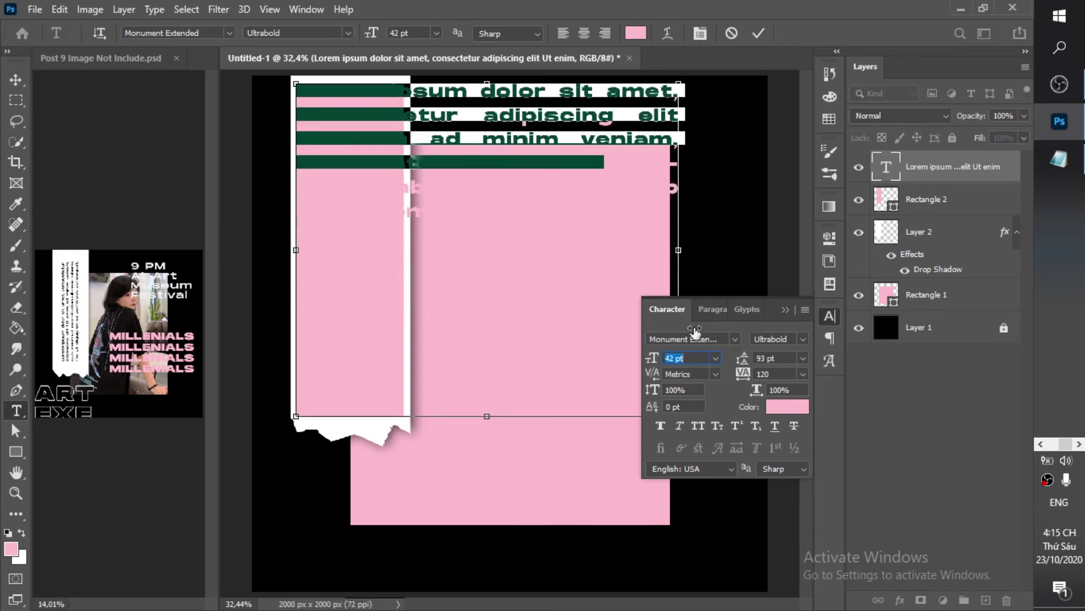
click(757, 34)
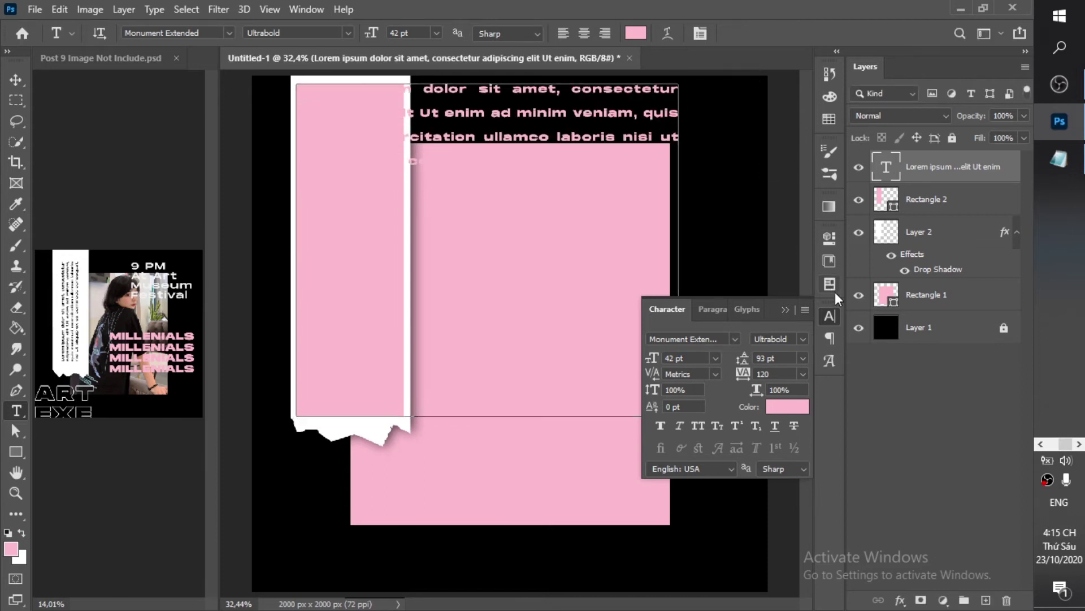
click(829, 317)
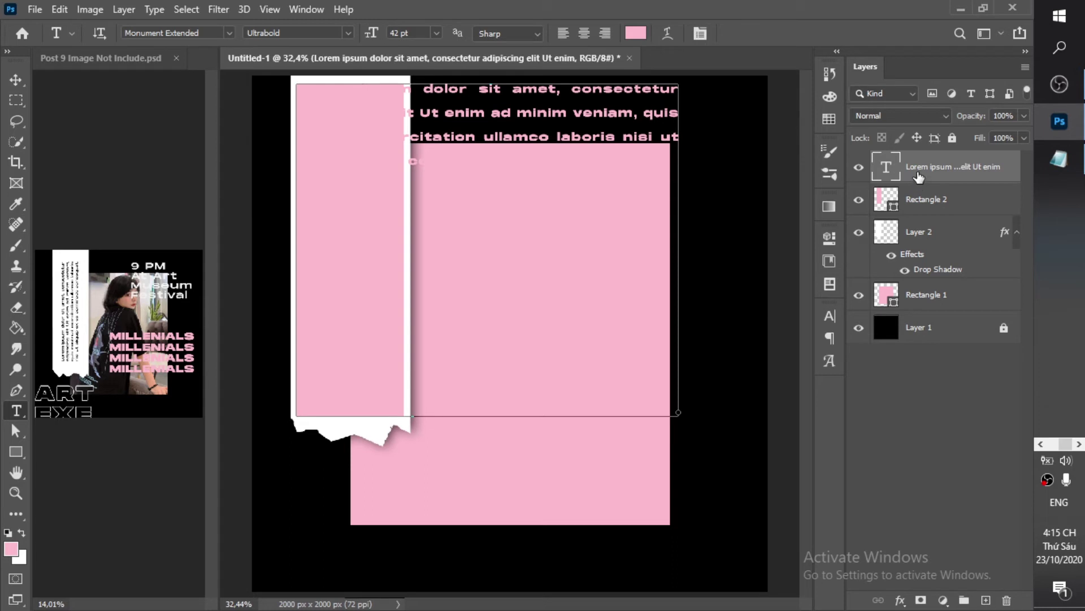
Move the lorem ipsum text down over the large pink rectangle and delete the narrow pink rectangle covering the strip
click(15, 79)
drag(587, 134, 589, 207)
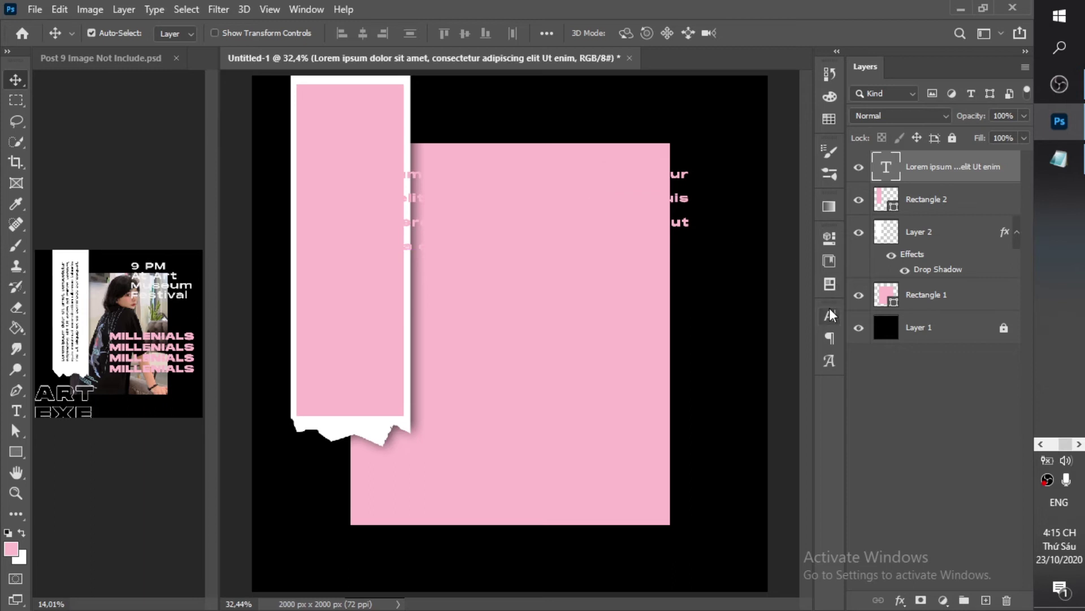
click(908, 202)
key(Delete)
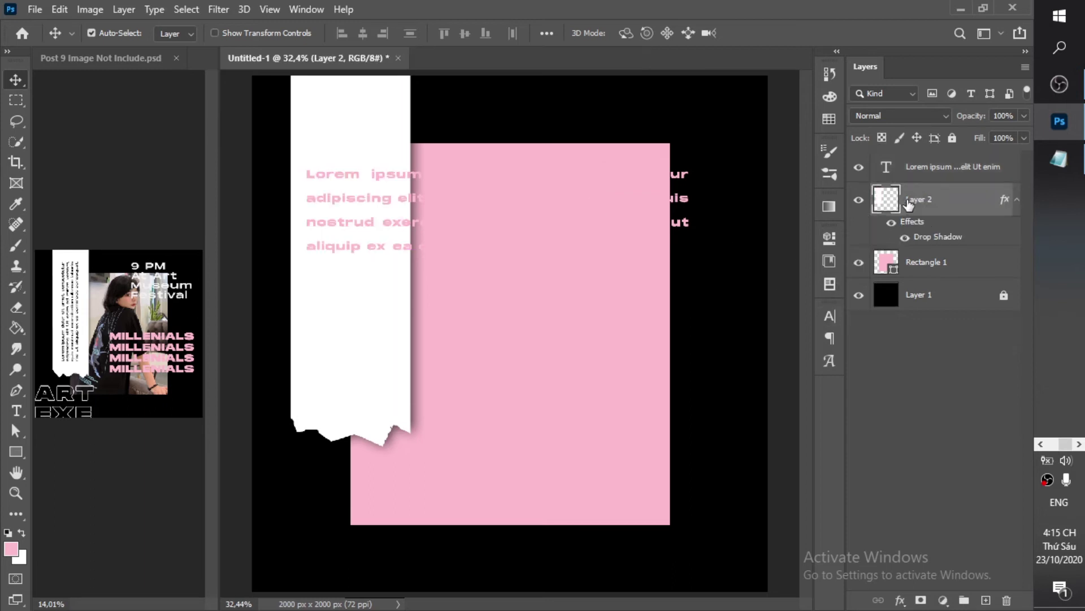
Change the lorem ipsum text color to black
click(955, 174)
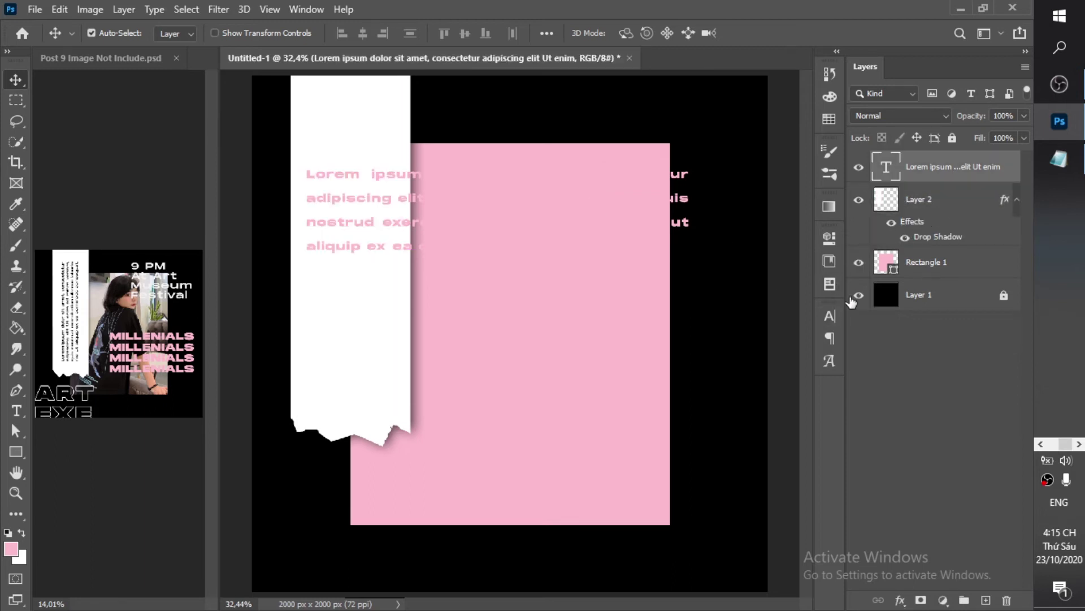
click(832, 321)
click(775, 409)
drag(774, 409, 582, 473)
click(961, 238)
Rotate the lorem ipsum text to -90°, scale it to about 78%, and place it inside the white paper strip
key(ctrl+t)
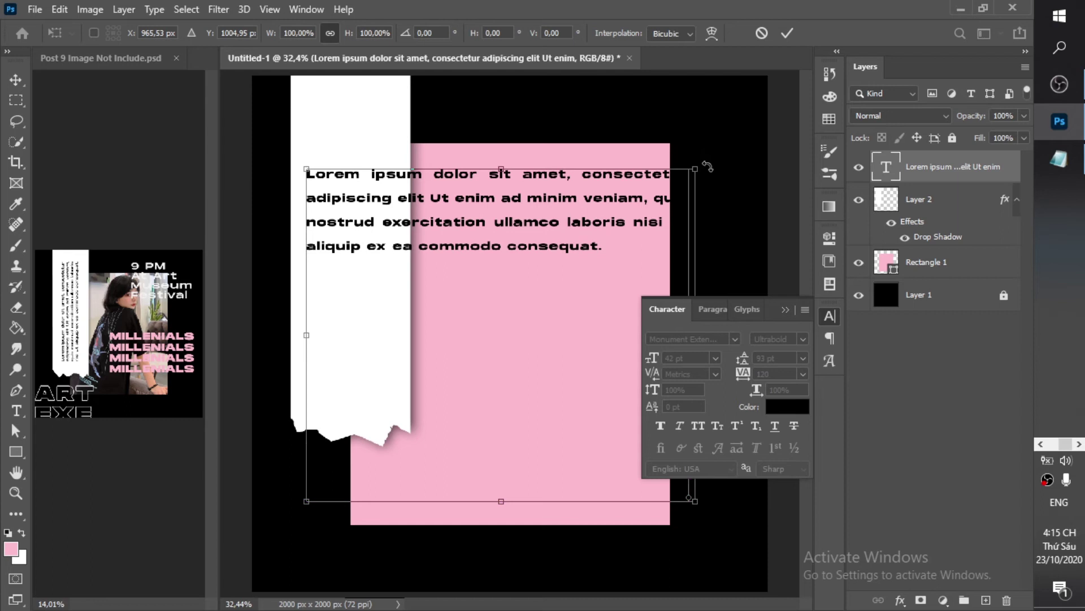
drag(707, 165, 412, 153)
drag(408, 307, 378, 242)
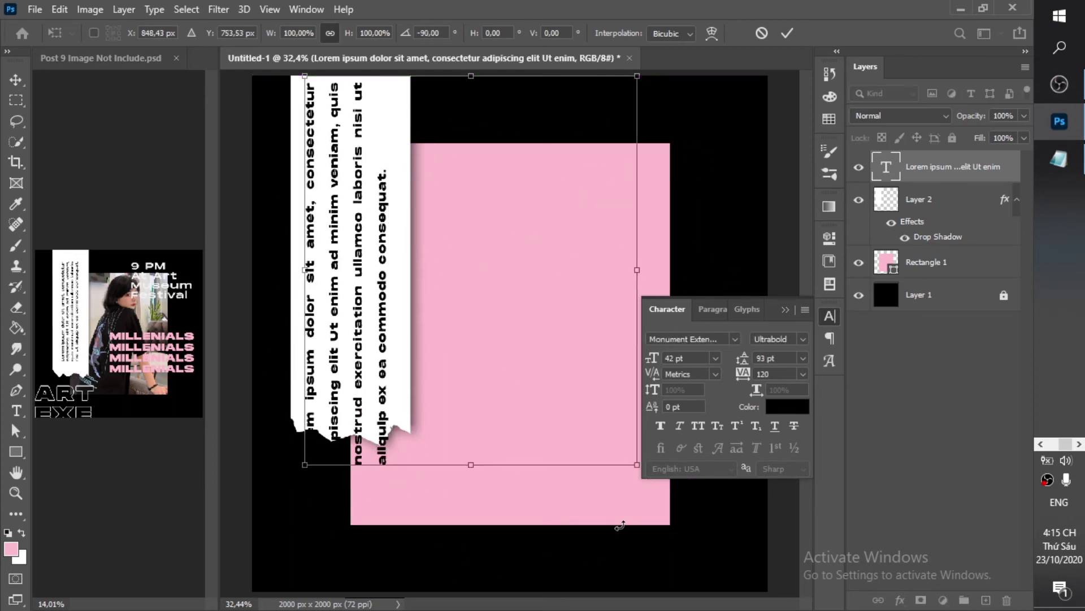
drag(636, 466, 564, 380)
drag(368, 271, 379, 297)
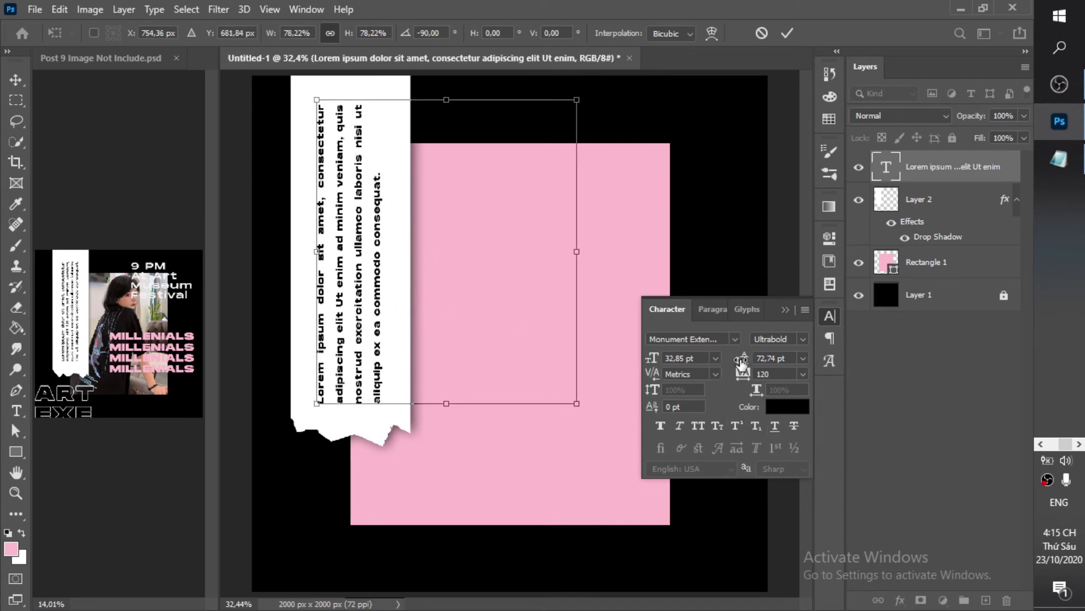
key(Return)
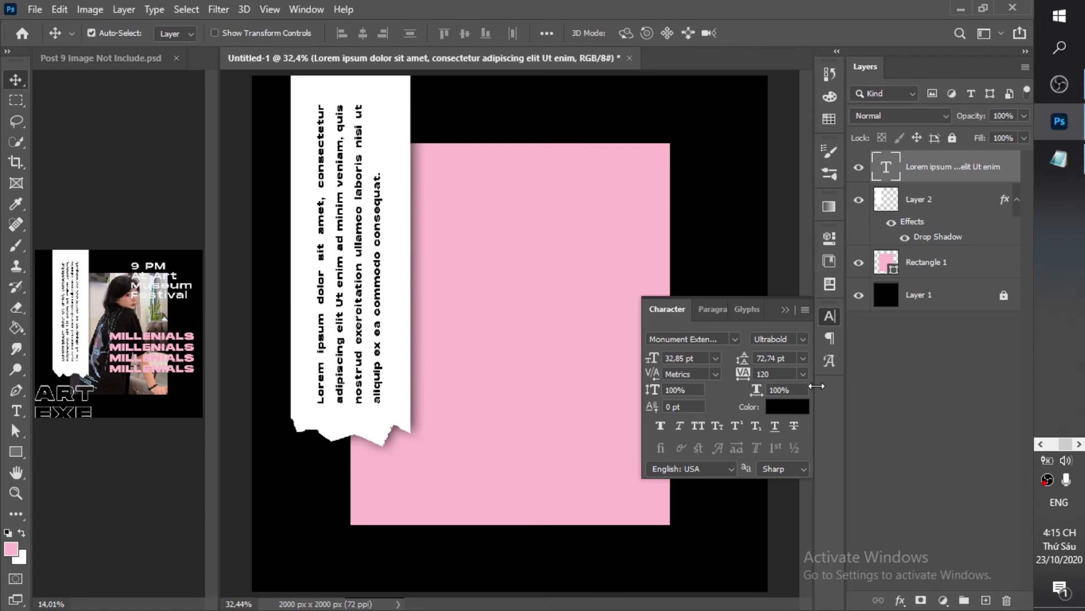
Set the lorem ipsum text's leading to 57 pt, font size to 32 pt and tracking to 80
drag(749, 358, 739, 360)
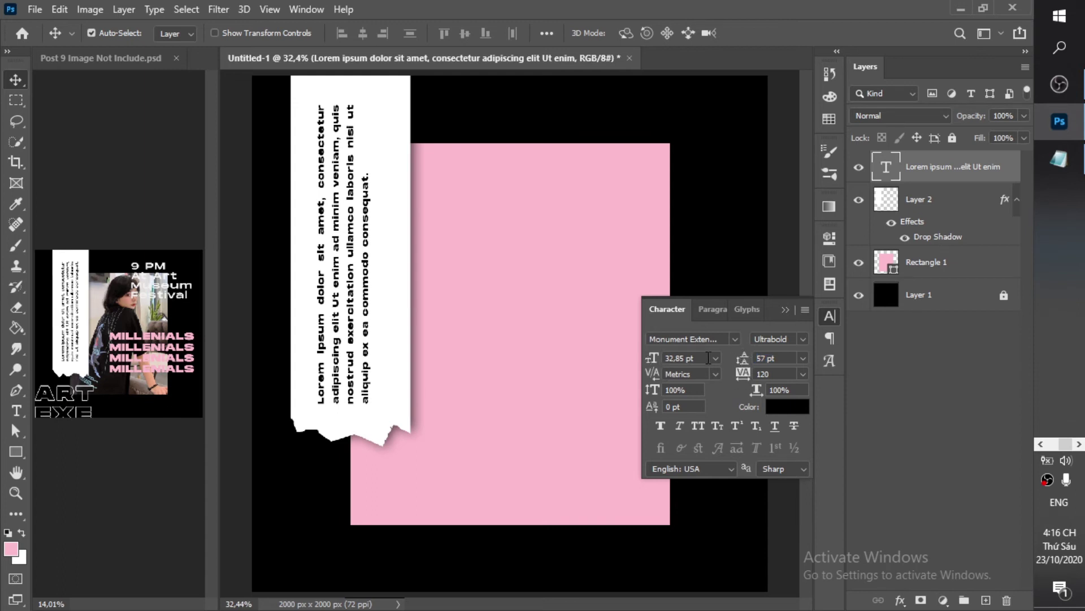
text(35)
key(Return)
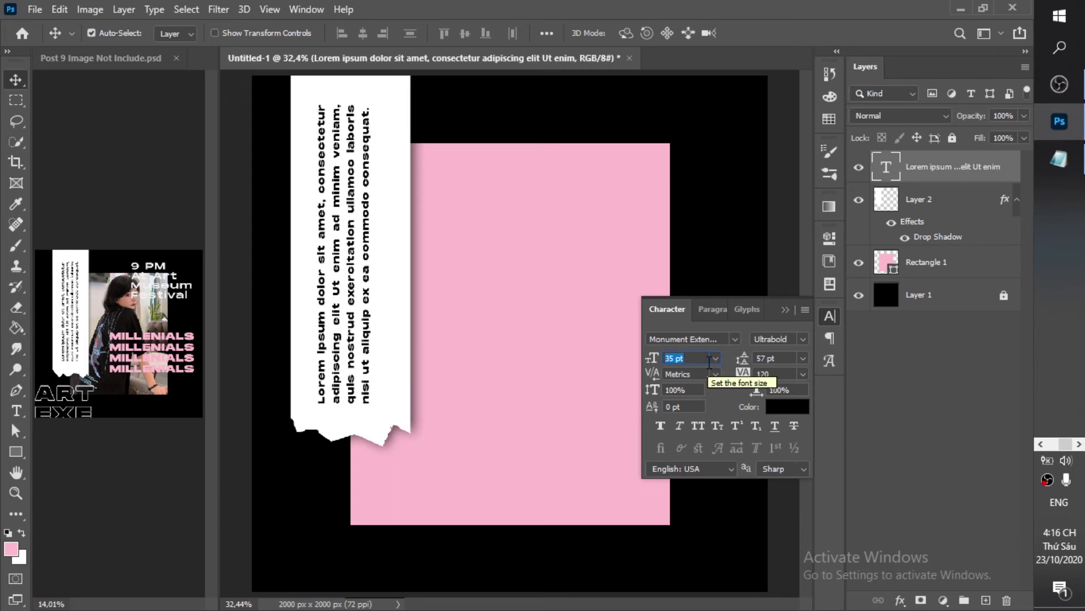
key(Down)
key(Down)
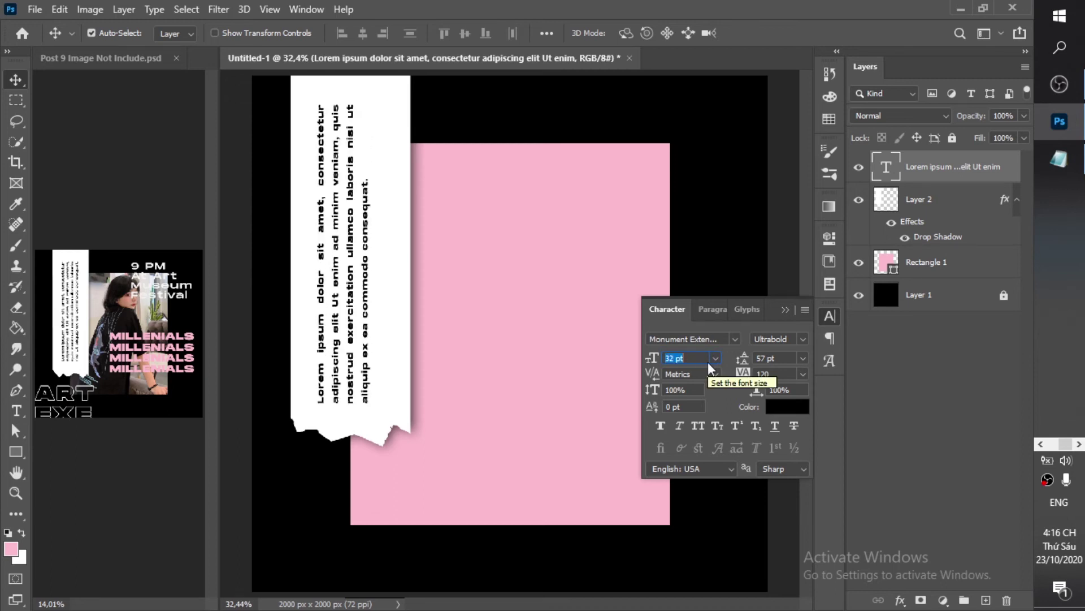
click(783, 376)
key(Return)
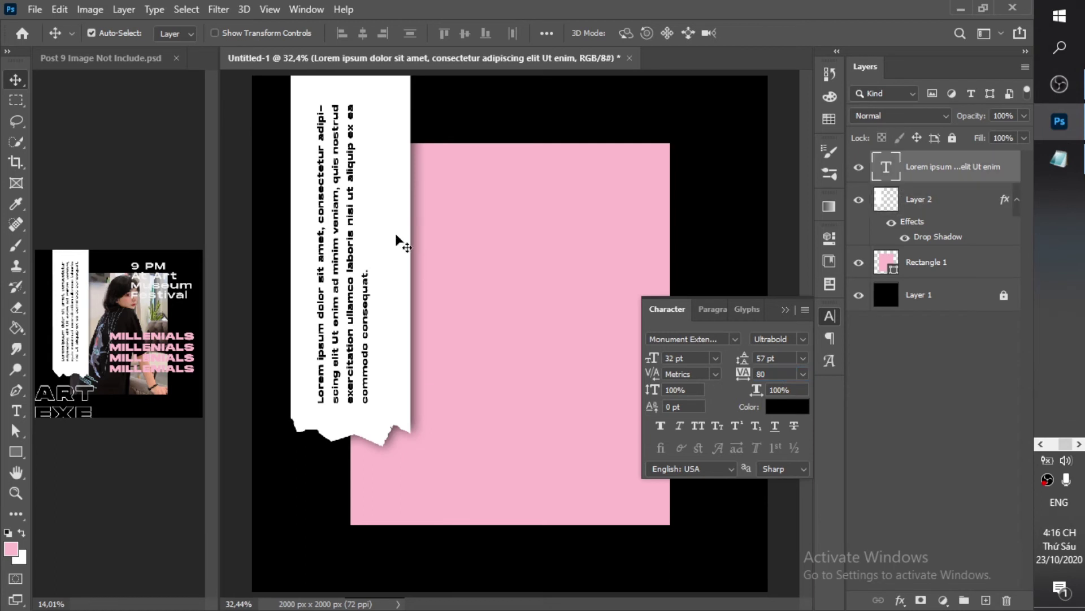
Narrow the white paper strip to about 85% of its width and shift the lorem ipsum text slightly left on it
key(ctrl+t)
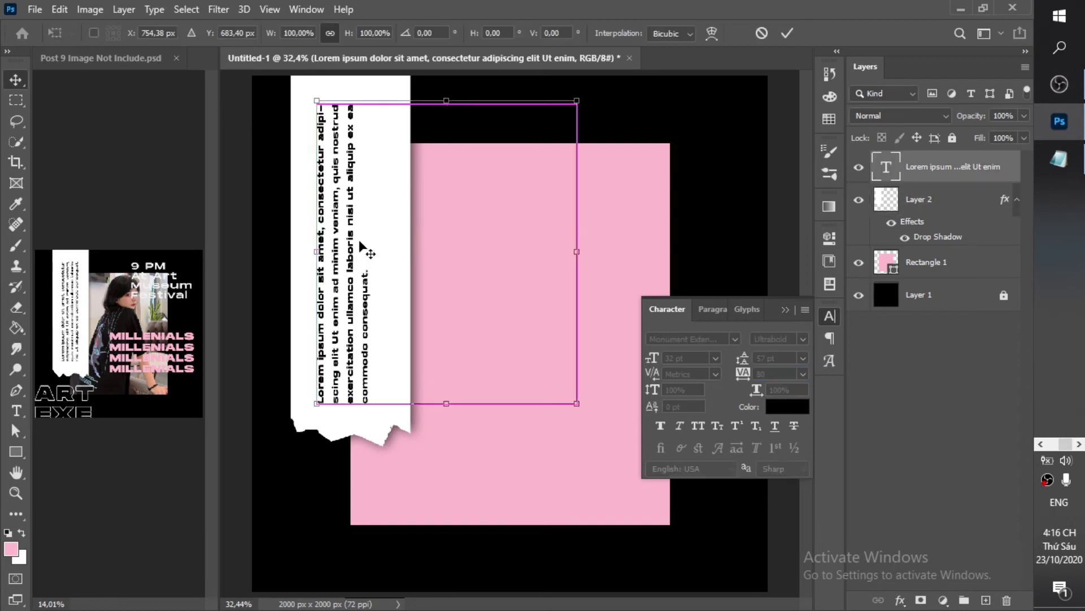
click(787, 34)
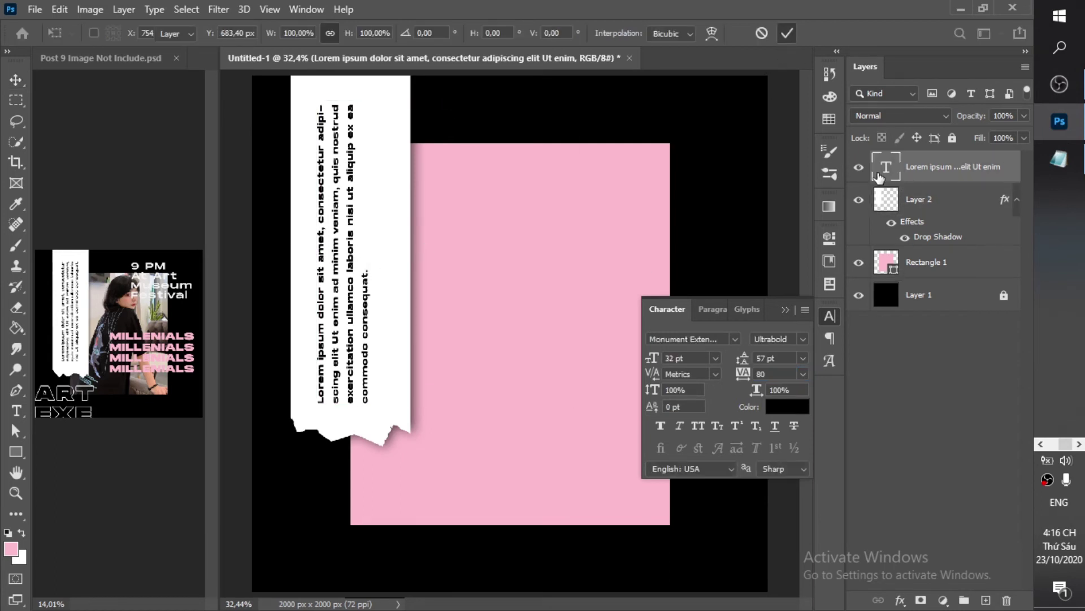
click(906, 213)
key(ctrl+t)
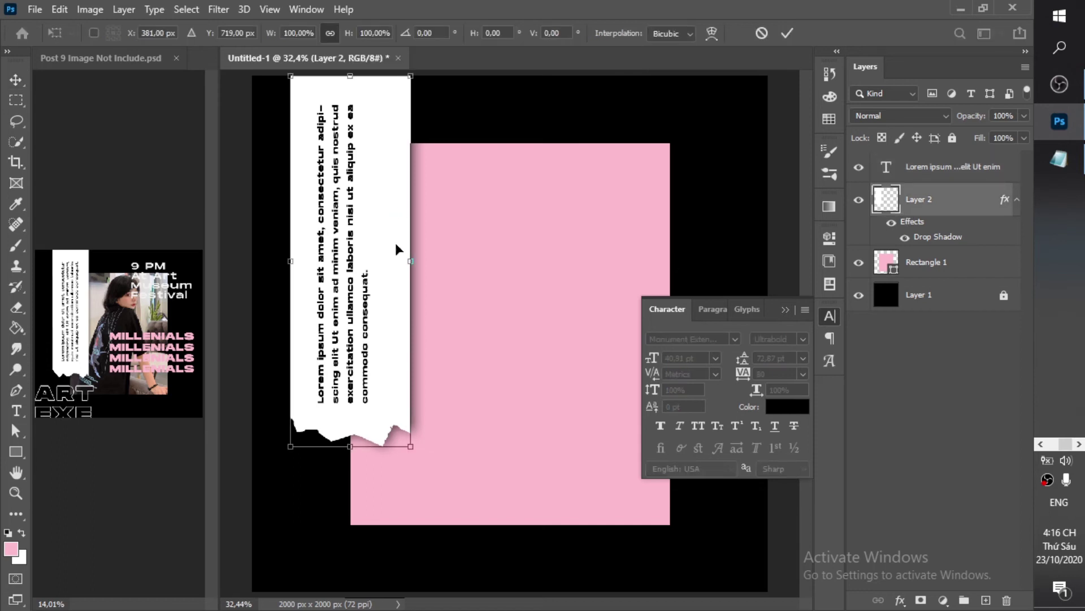
drag(410, 263, 393, 262)
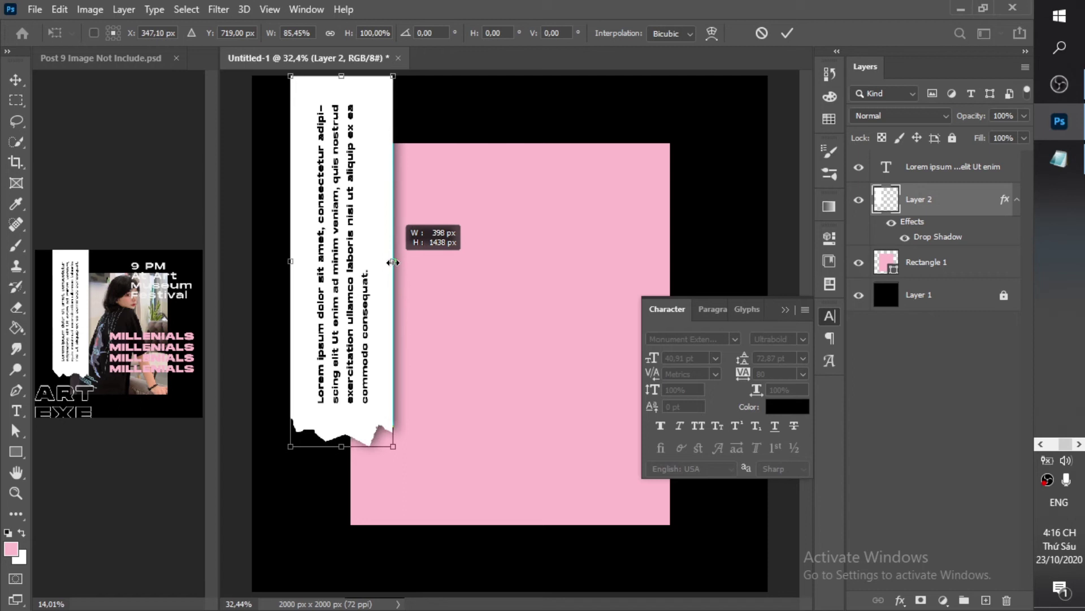
click(787, 32)
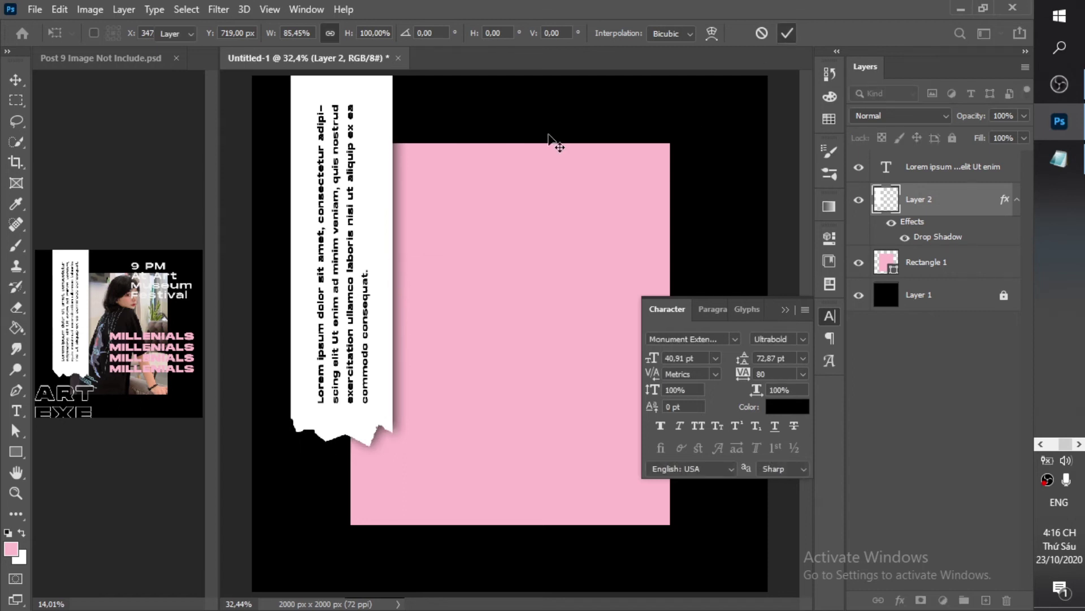
drag(357, 292, 354, 292)
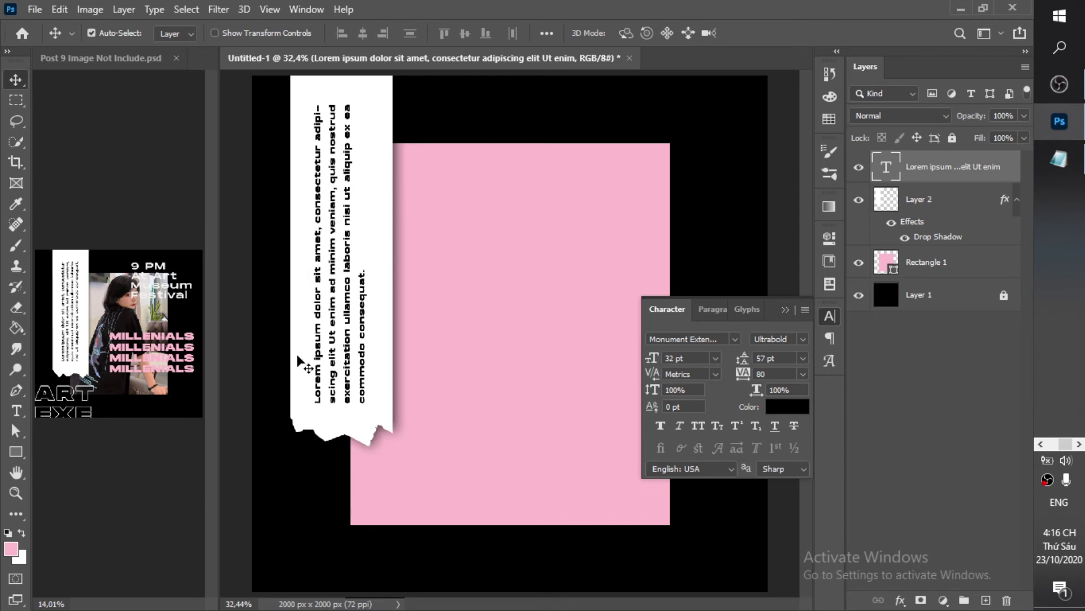
click(830, 324)
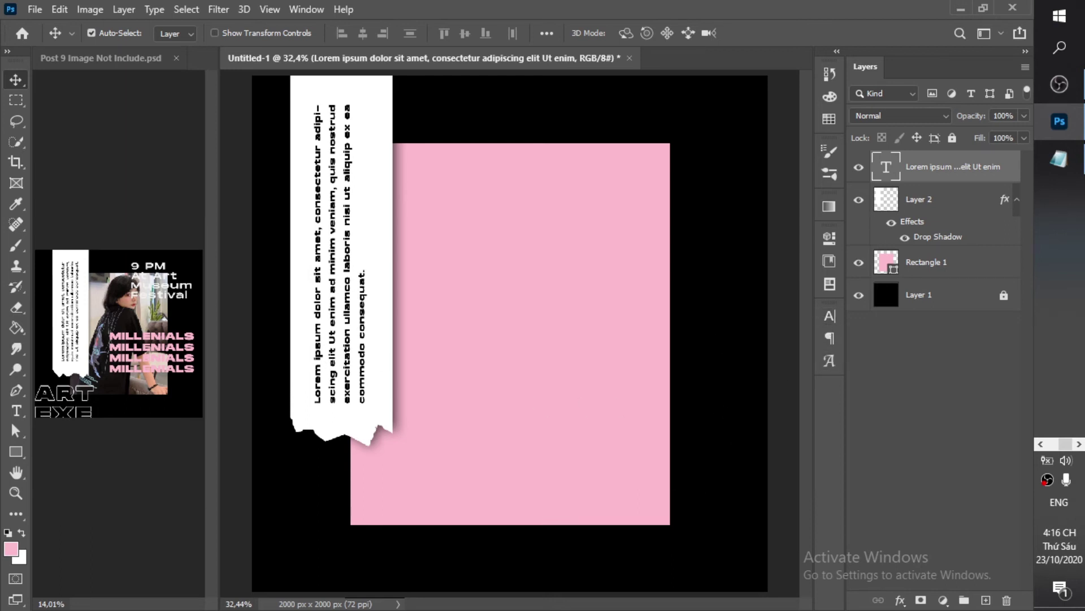
Copy the "9 PM At Art Museum Festival" lines from Notepad and paste them in Photoshop as new text at the pink rectangle's upper-right corner
click(1058, 159)
drag(645, 345, 569, 297)
key(ctrl+c)
click(517, 307)
key(t)
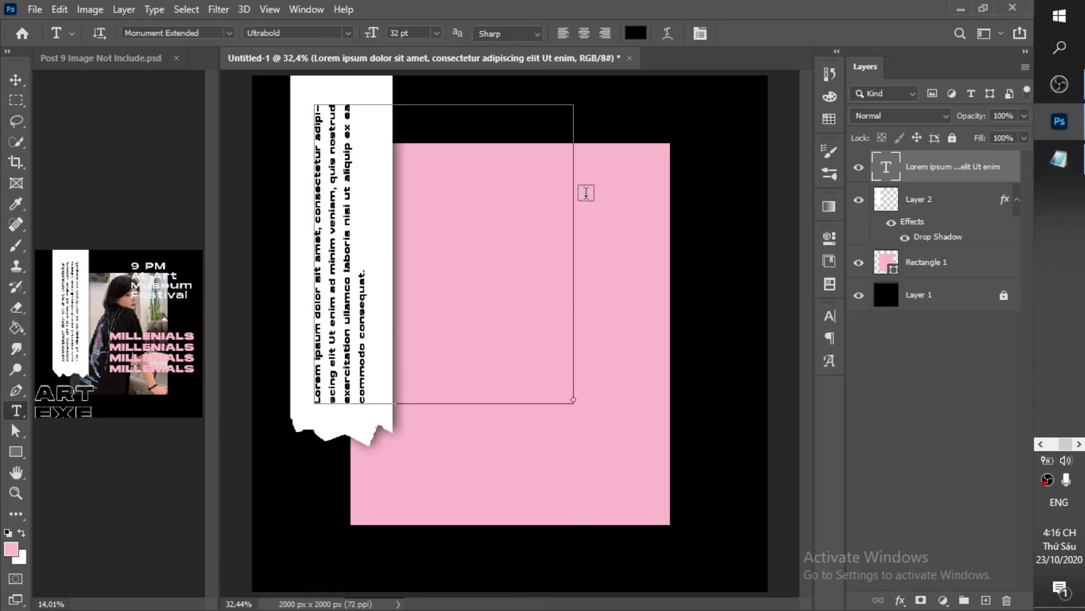
click(605, 142)
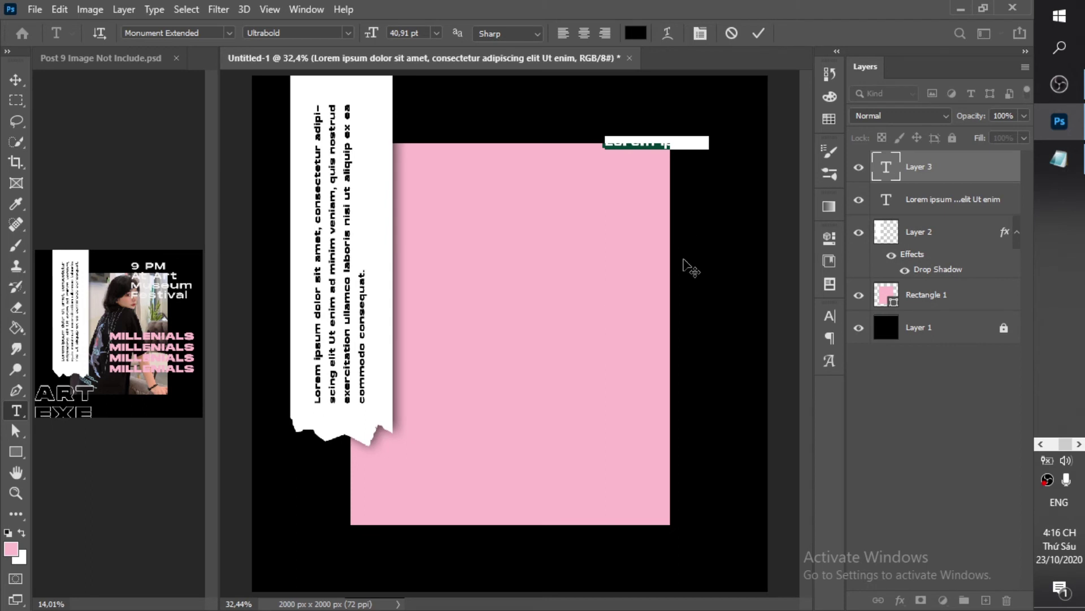
key(ctrl+v)
Change the color of all the "9 PM At Art Museum Festival" text to white, ffffff
key(ctrl+a)
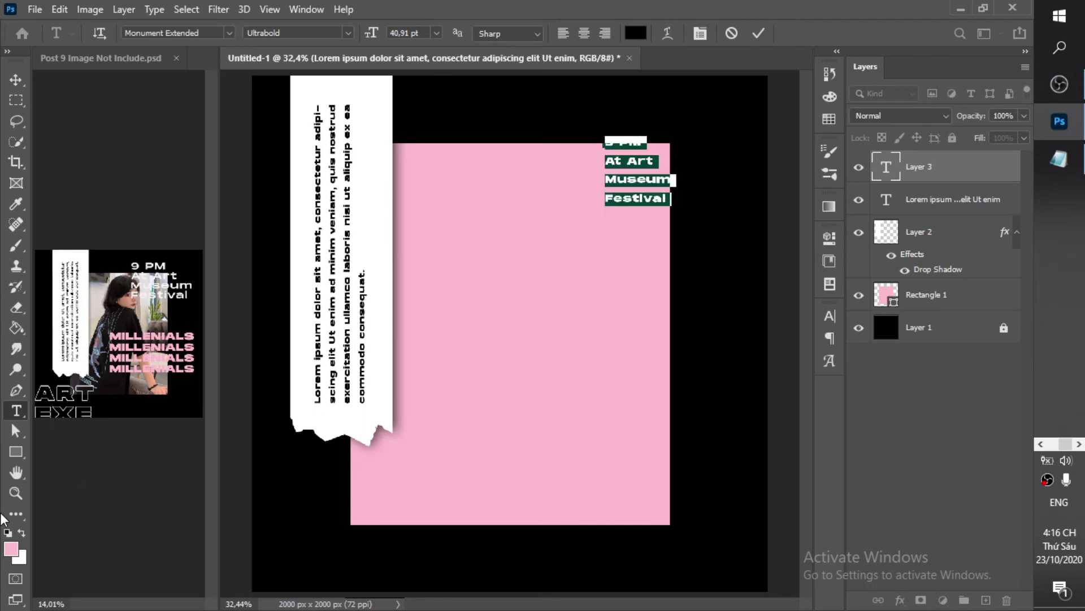
click(829, 316)
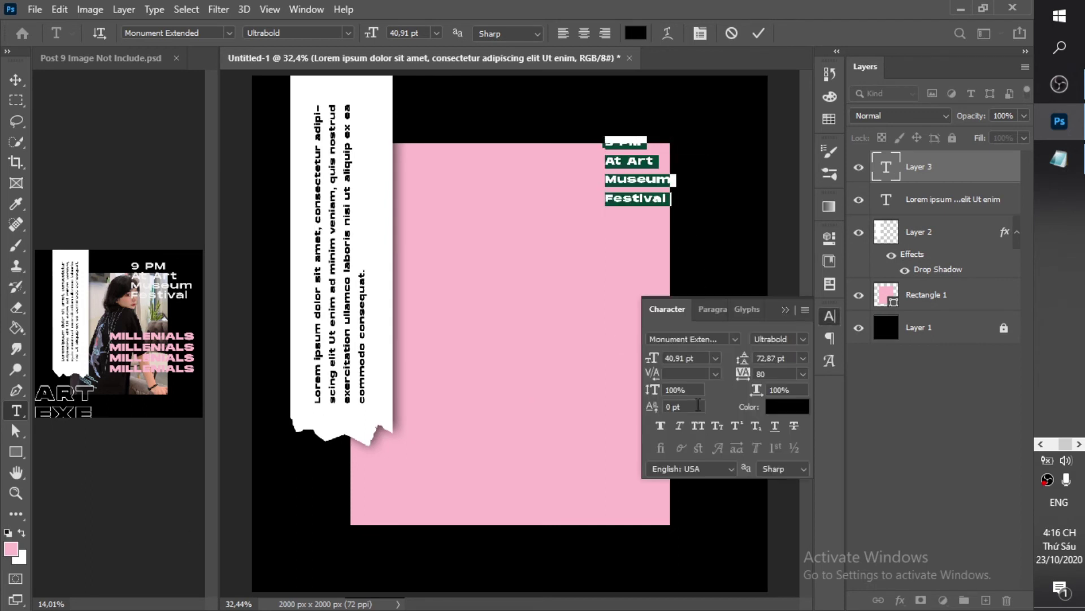
click(787, 408)
text(ffffff)
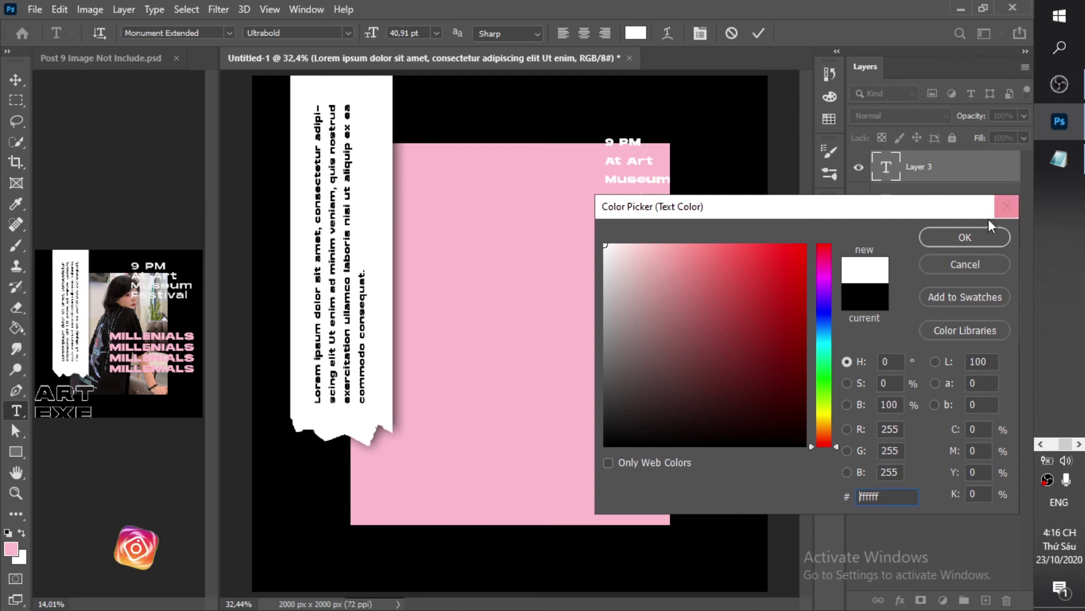
click(965, 237)
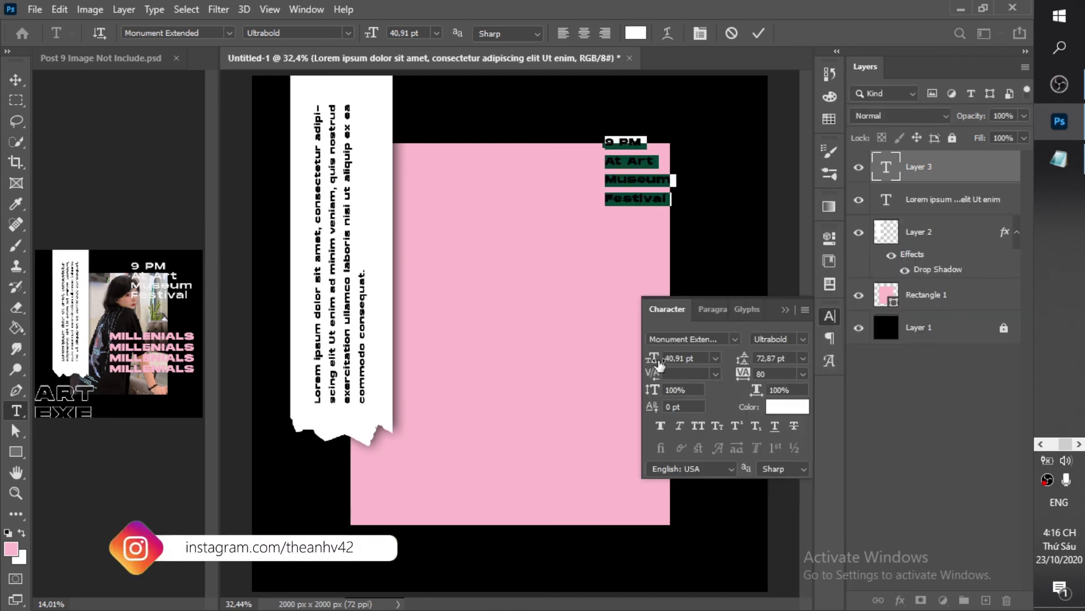
Set the event text's font size to 80 pt and leading to 80 pt, and commit the text layer
drag(647, 365, 678, 361)
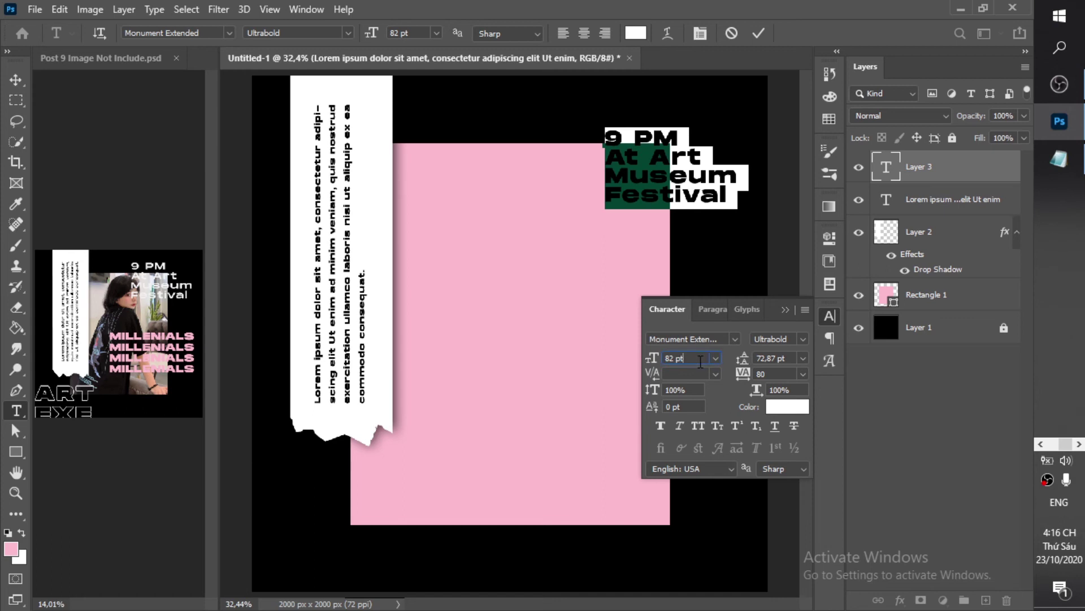
key(Down)
key(Down)
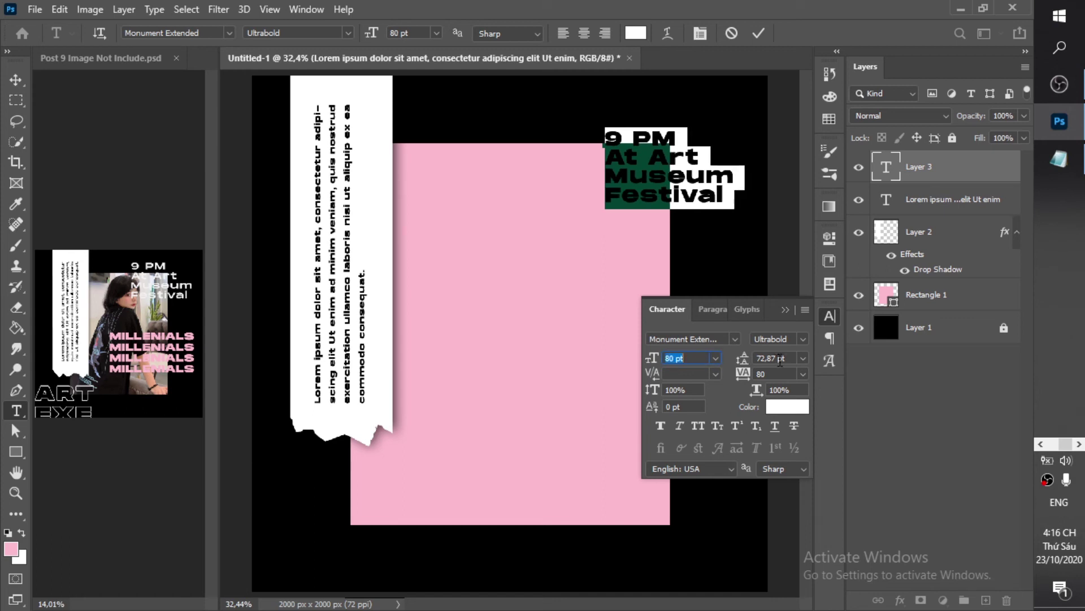
key(Up)
key(Up)
key(Up)
key(Up)
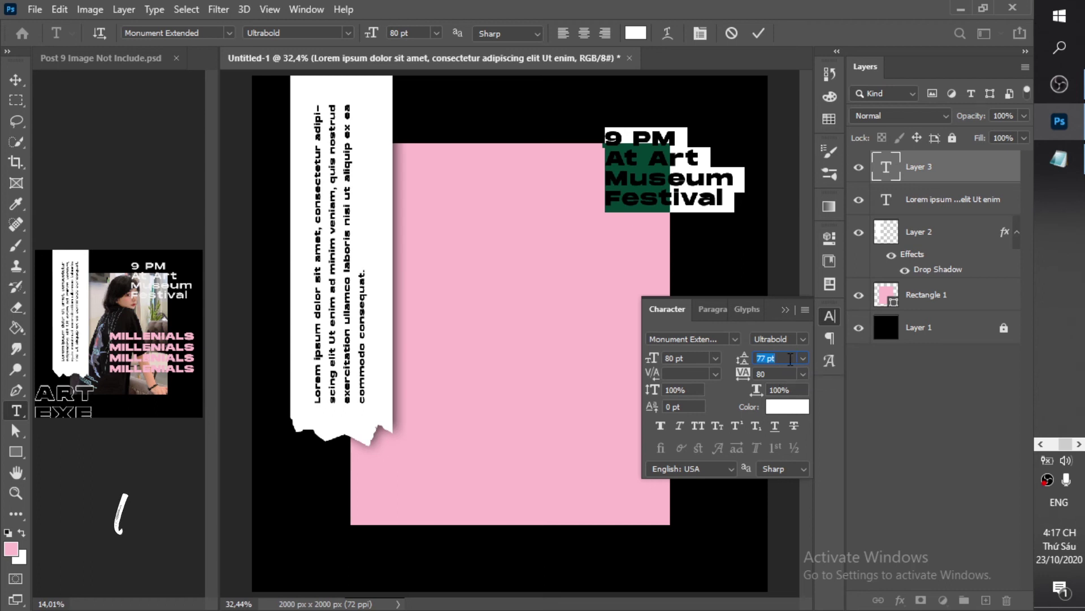
scroll(792, 360, up, 4)
scroll(789, 360, down, 1)
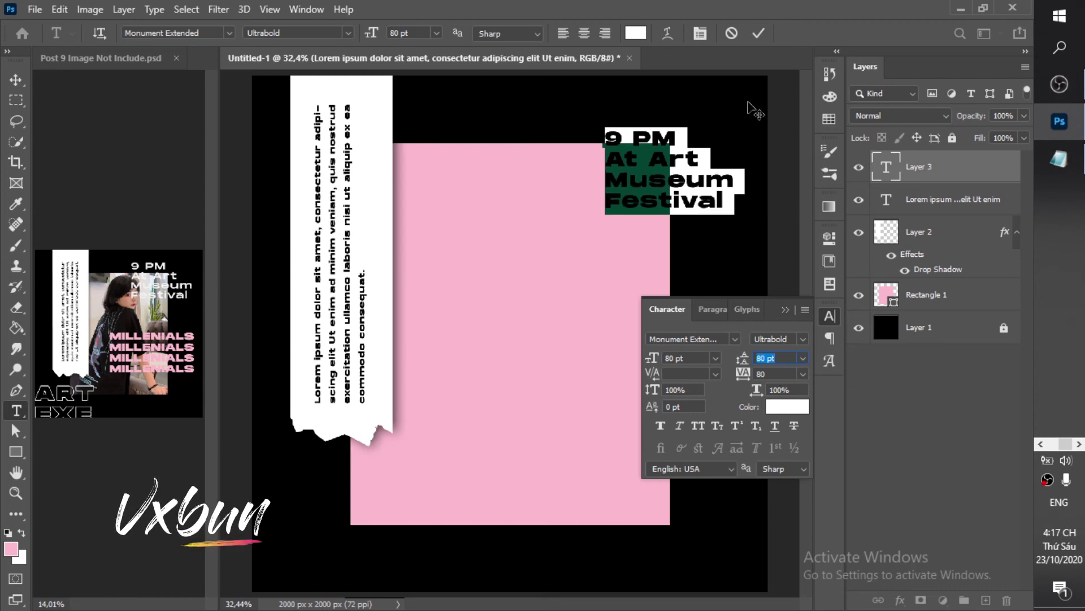
click(758, 33)
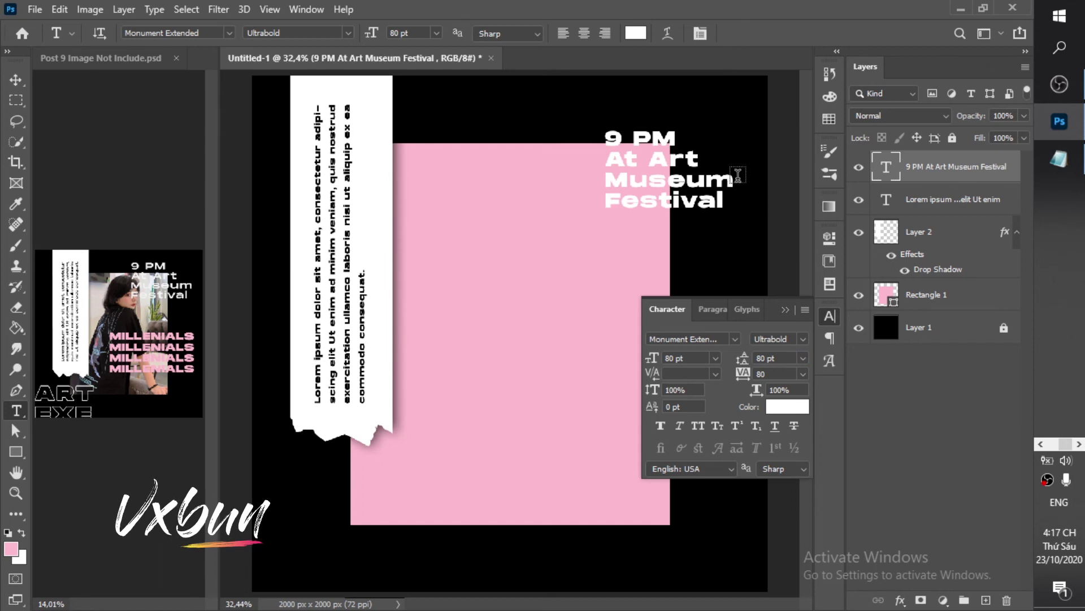
Increase the event text's leading to 90 pt and switch its font style to Regular
click(795, 356)
scroll(793, 358, up, 7)
scroll(791, 356, up, 3)
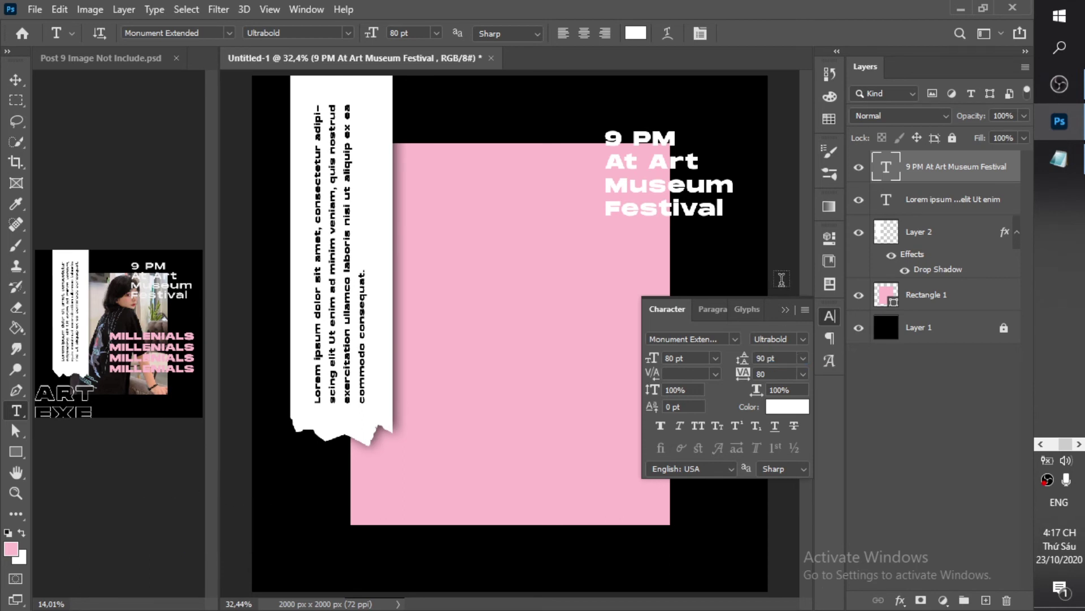
key(v)
click(803, 339)
click(798, 367)
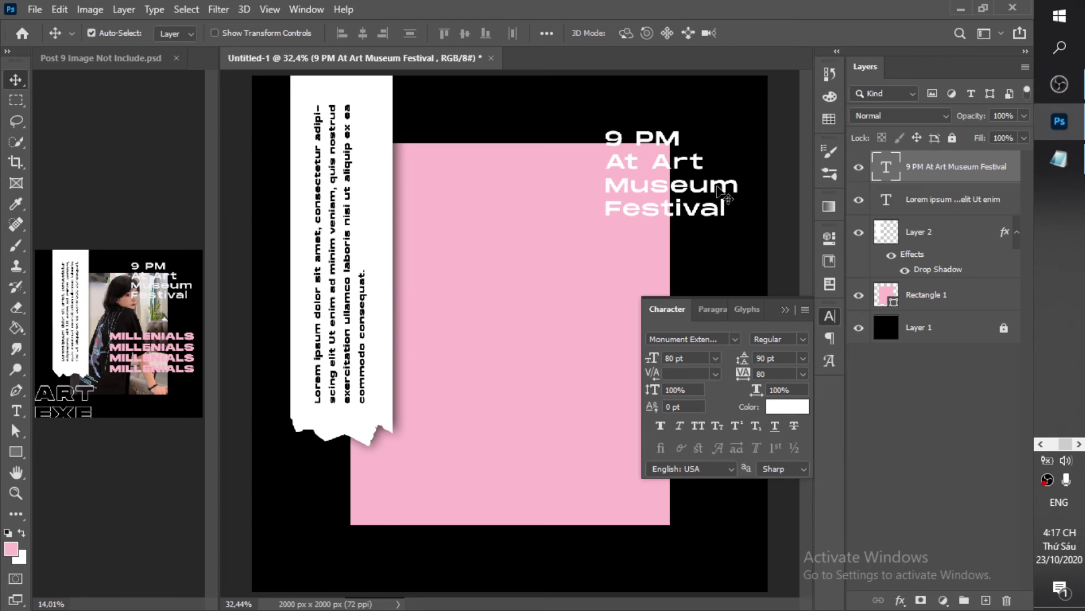
Move the event text slightly up and left, fine-tuning its position across the pink rectangle's upper-right corner
drag(711, 189, 701, 189)
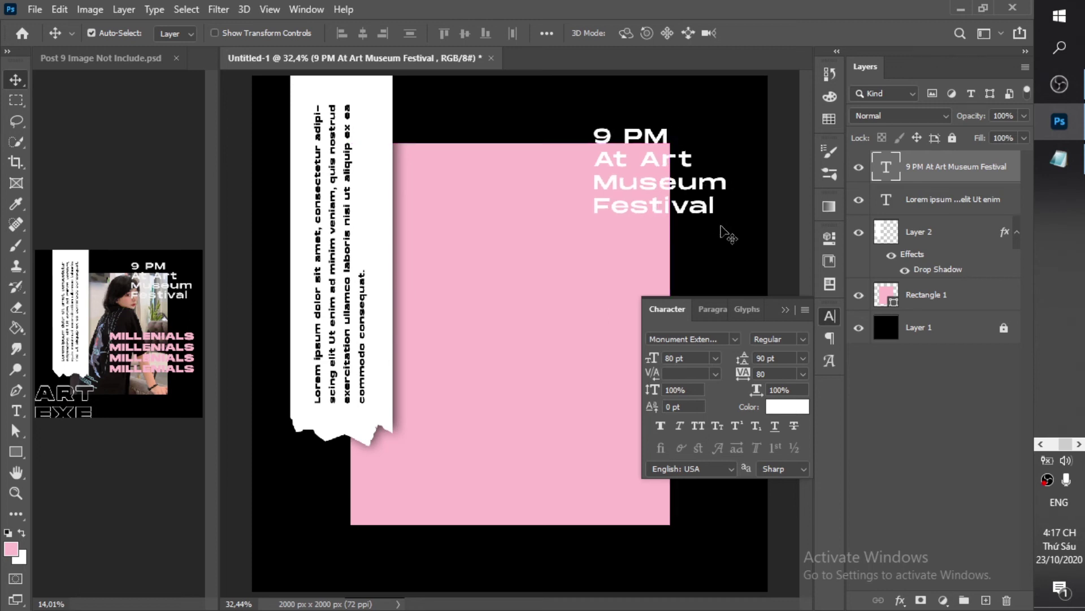
key(Right)
key(Right)
key(Right)
key(Right)
key(Right)
key(Right)
key(Down)
key(Down)
key(Down)
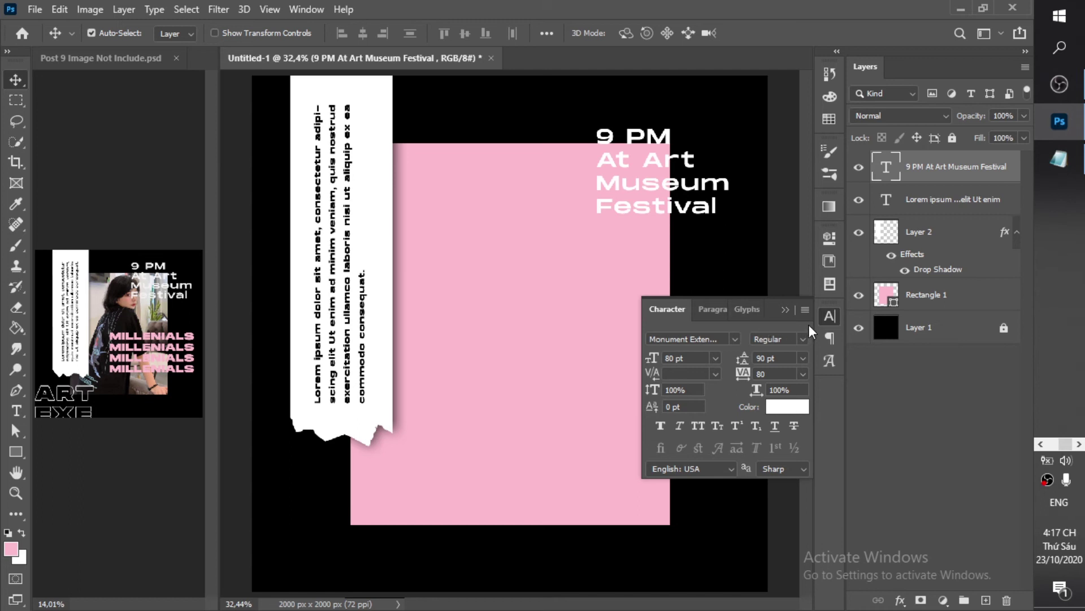
click(823, 317)
Copy the four MILLENIALS lines from Notepad and paste them in Photoshop as a new text layer over the pink rectangle
click(1059, 159)
drag(649, 407, 574, 367)
key(ctrl+c)
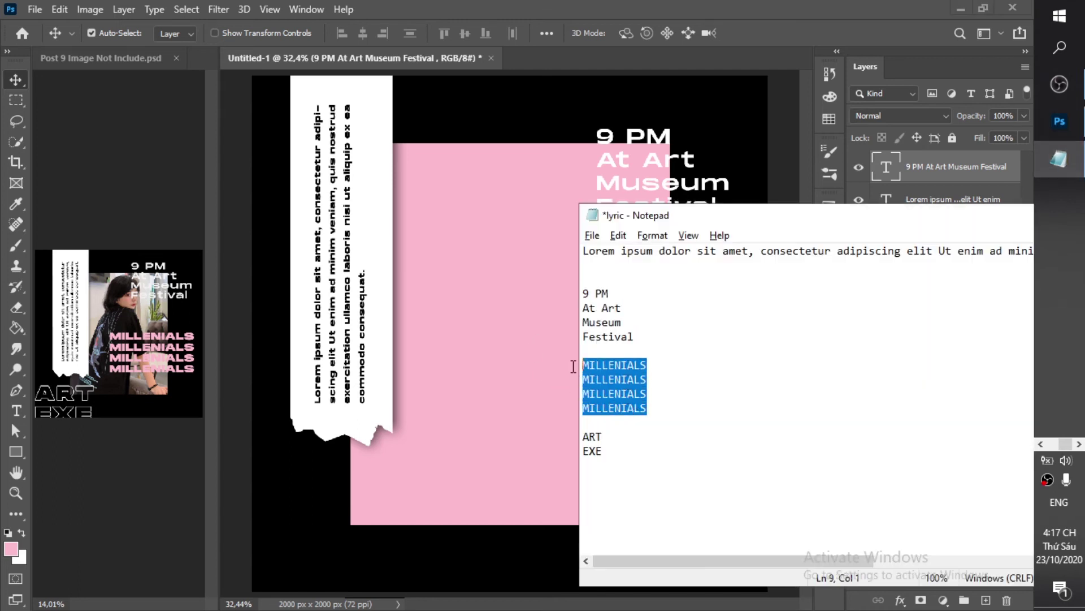
click(528, 358)
key(t)
click(485, 336)
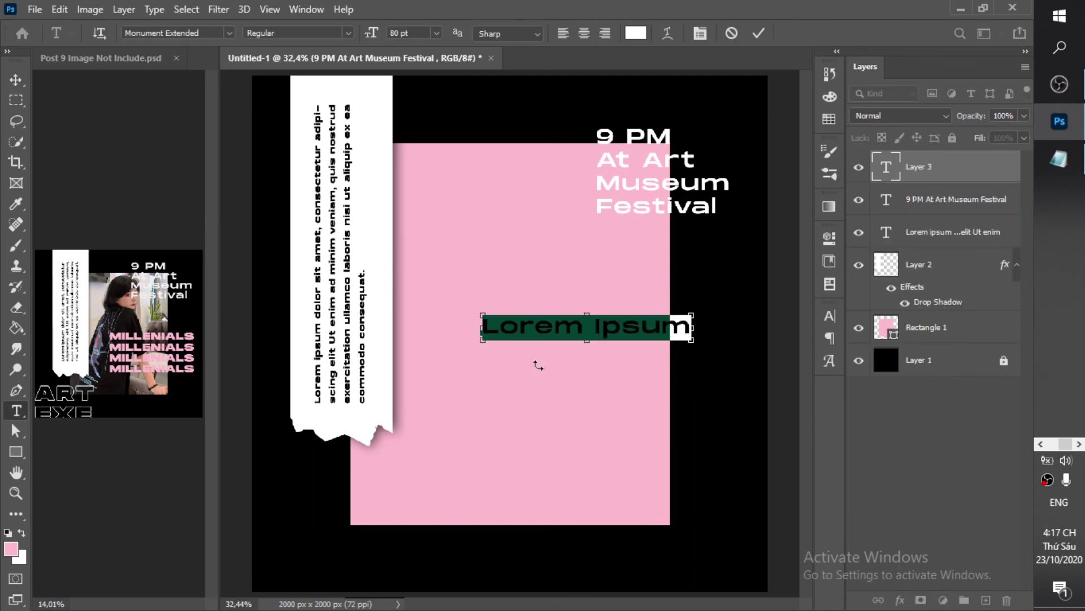
key(ctrl+v)
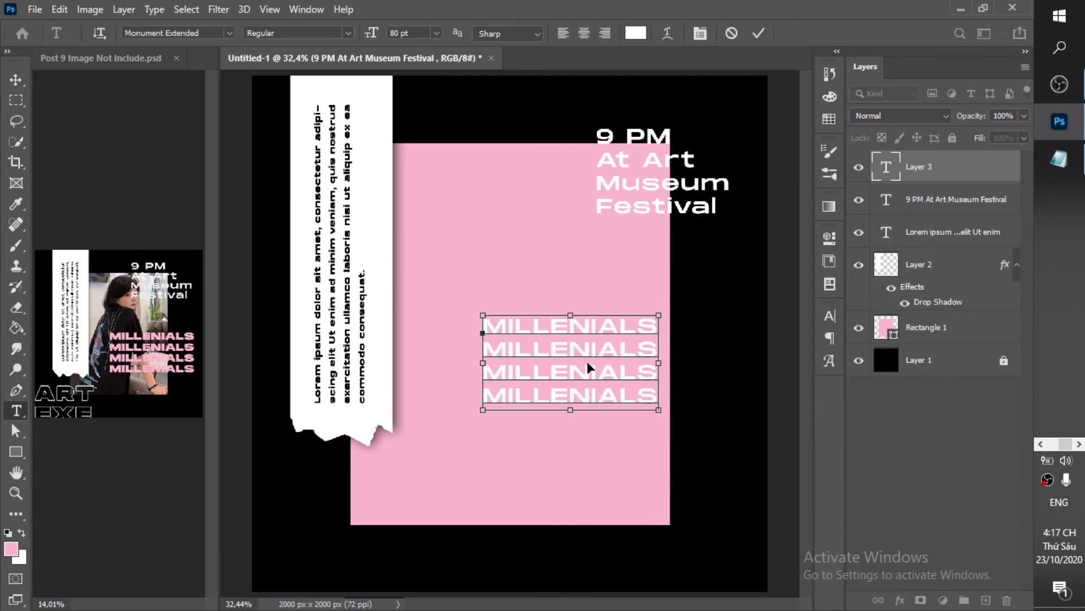
Enlarge the MILLENIALS text to about 94 pt, position it across the pink rectangle's lower-right edge, and commit it
drag(582, 372, 624, 382)
drag(526, 326, 488, 324)
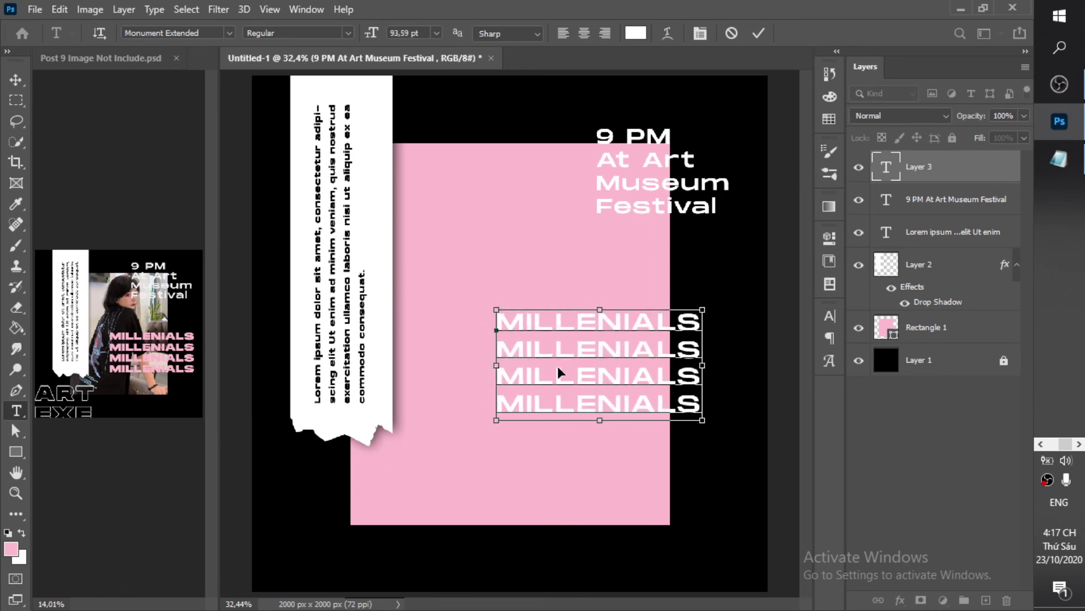
drag(578, 393, 597, 403)
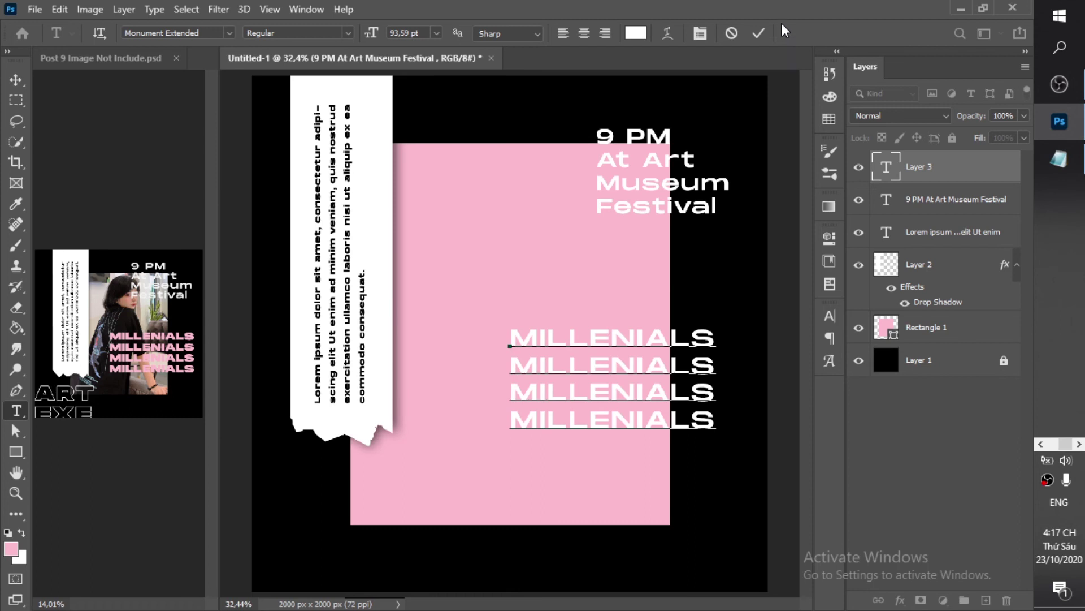
click(758, 34)
click(835, 326)
click(835, 325)
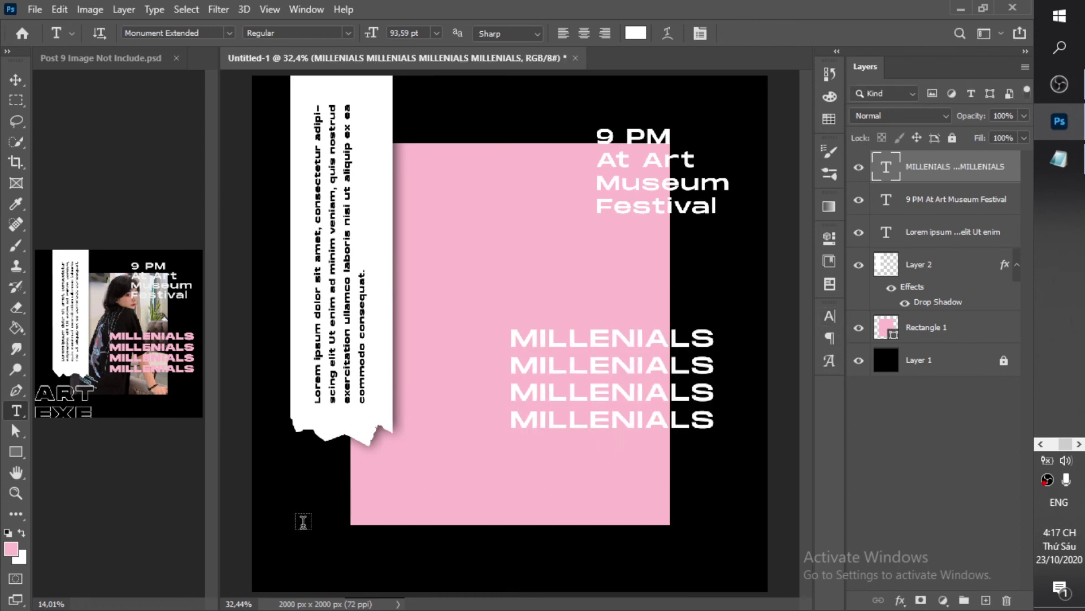
Copy the ART EXE text from Notepad into a new text layer at the poster's lower-left corner and enlarge it to about 170 pt
click(1058, 159)
drag(611, 451, 556, 438)
key(ctrl+c)
click(555, 439)
click(272, 507)
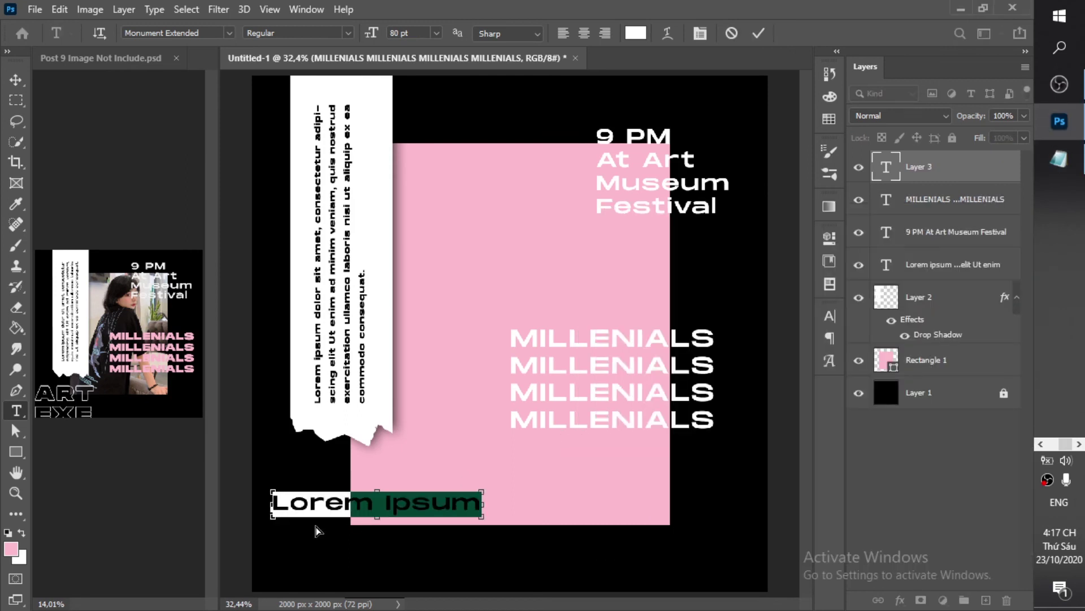
key(ctrl+v)
drag(321, 529, 408, 497)
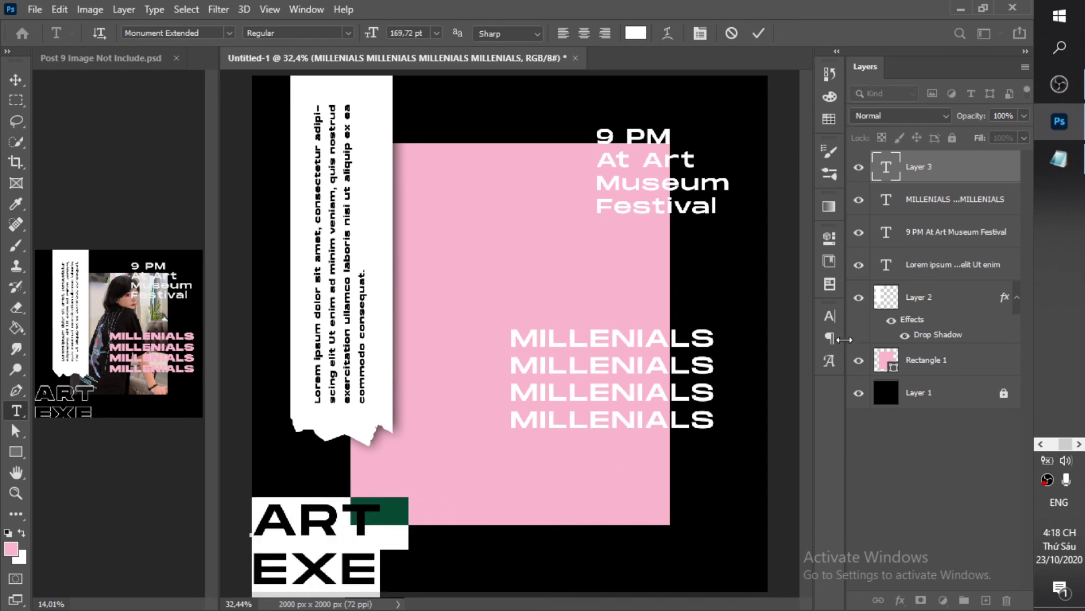
Set the ART EXE text's font style to Black with Faux Bold and commit the layer
click(829, 316)
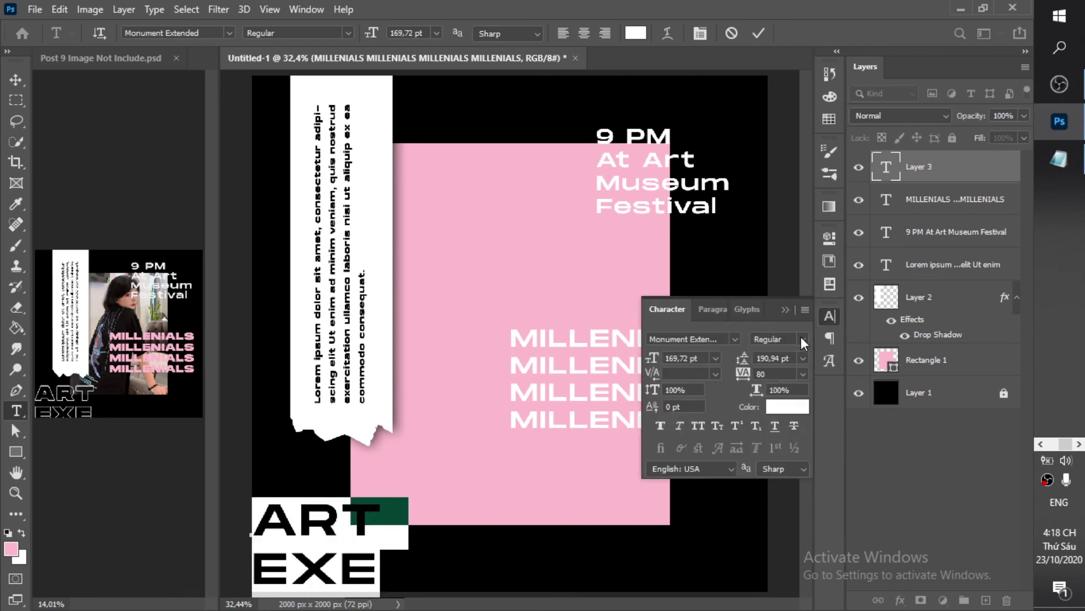
click(801, 338)
click(789, 392)
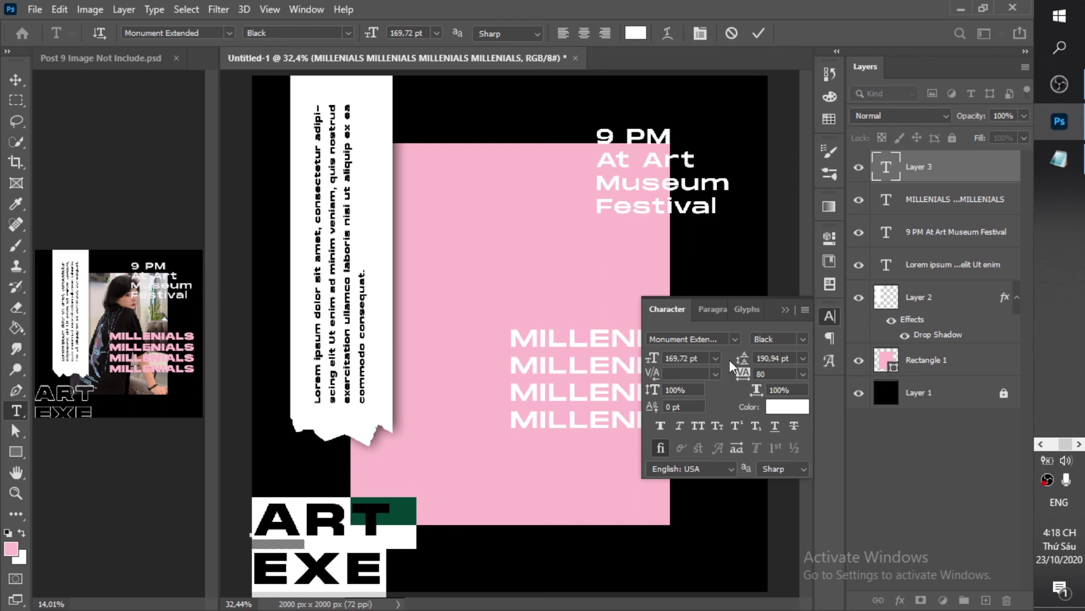
click(665, 429)
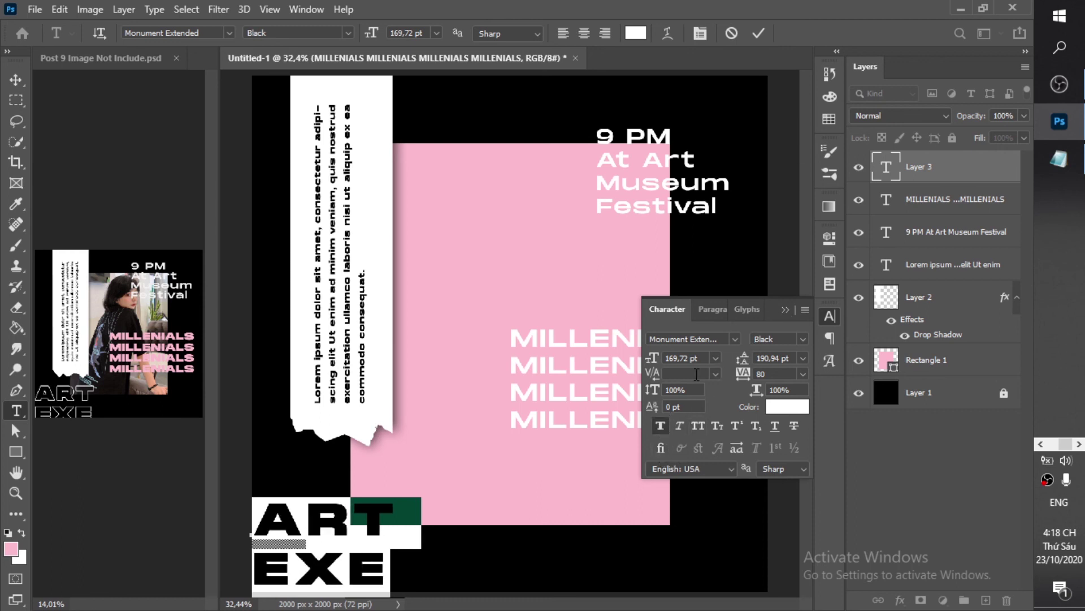
click(758, 33)
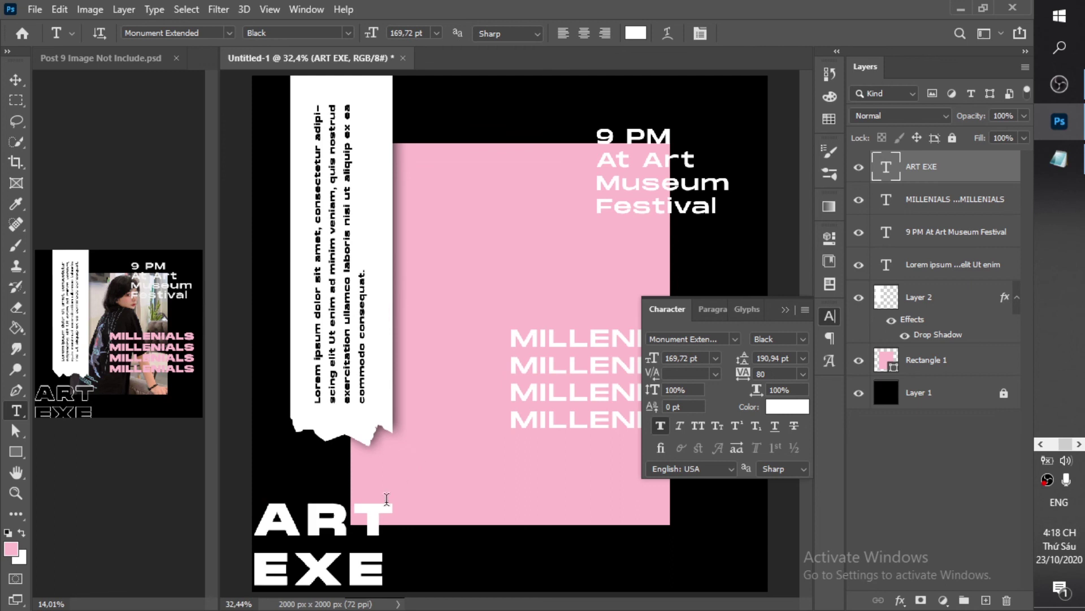
Reduce the ART EXE text's leading to 169 pt and move the text down to the canvas's bottom edge
key(v)
double_click(777, 359)
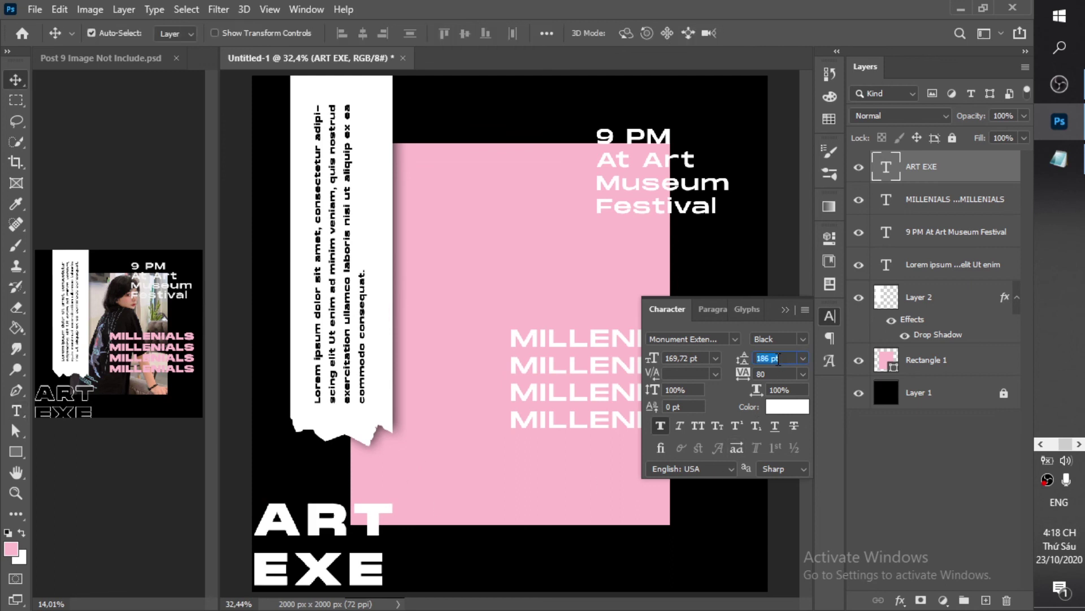
text(186)
key(Return)
scroll(778, 358, down, 7)
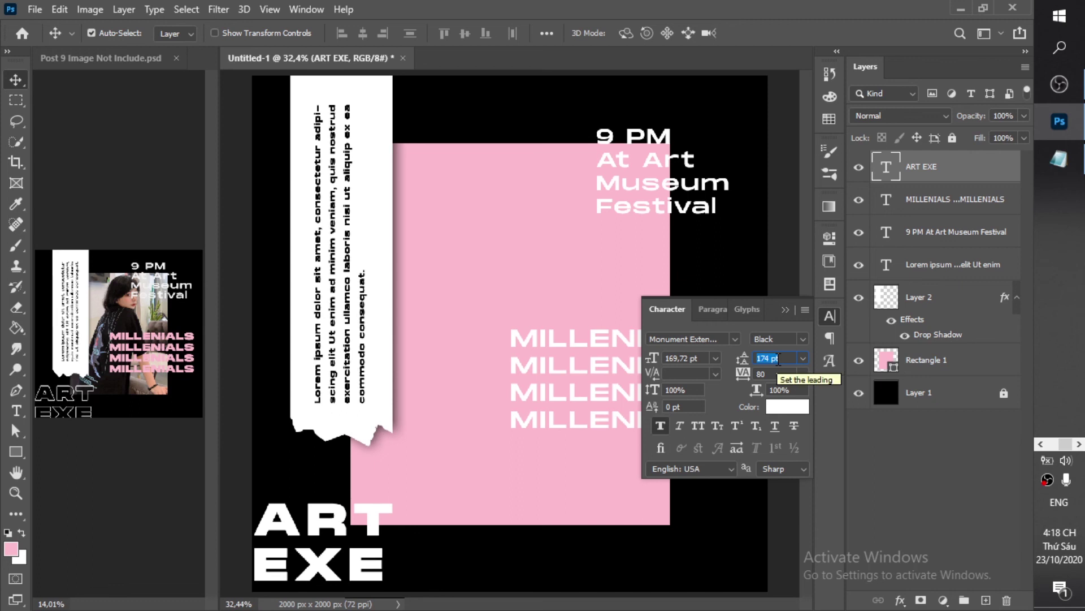
scroll(778, 359, down, 1)
key(Return)
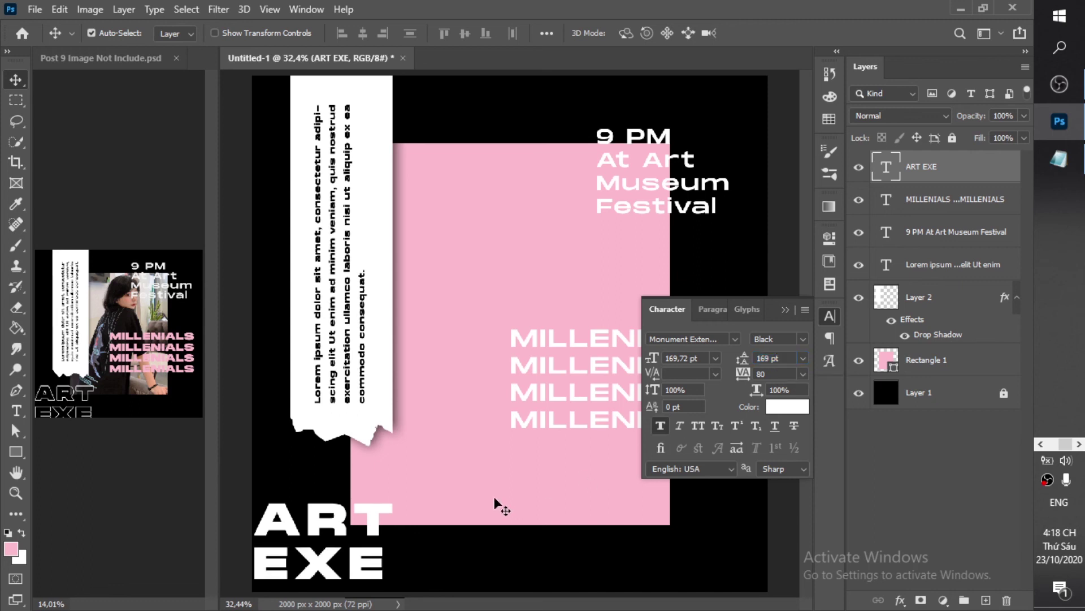
drag(327, 511, 330, 524)
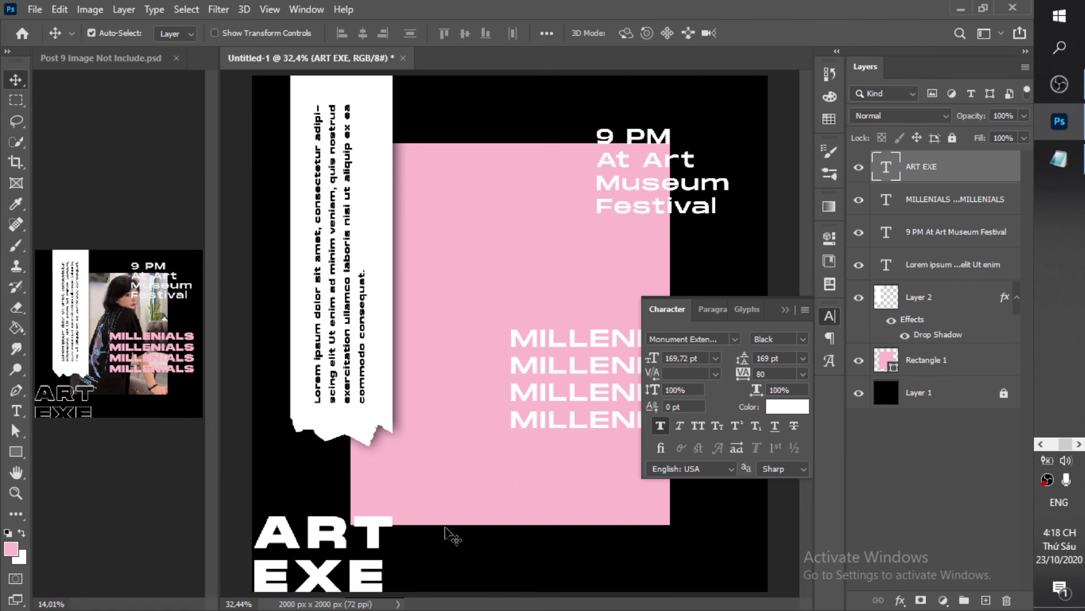
Increase the ART EXE text's font size to 216 pt
scroll(694, 362, up, 8)
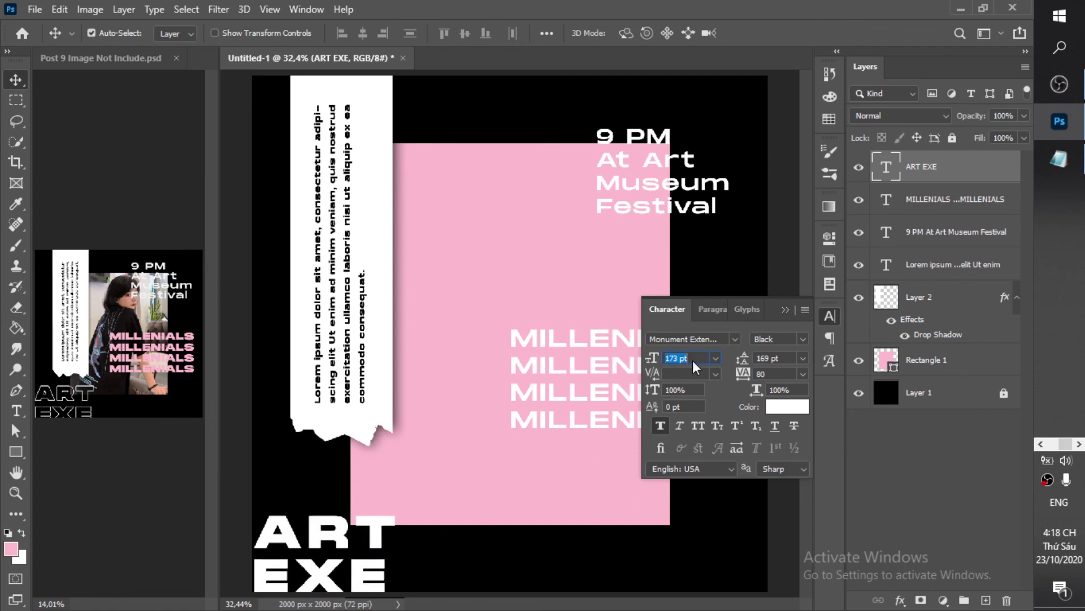
scroll(693, 364, up, 3)
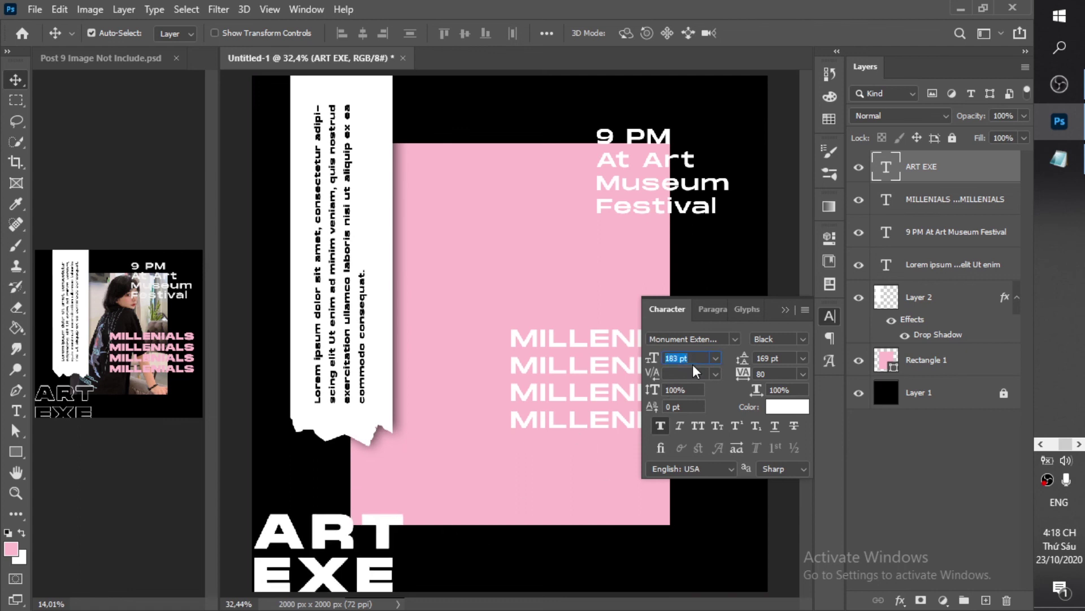
scroll(693, 364, up, 4)
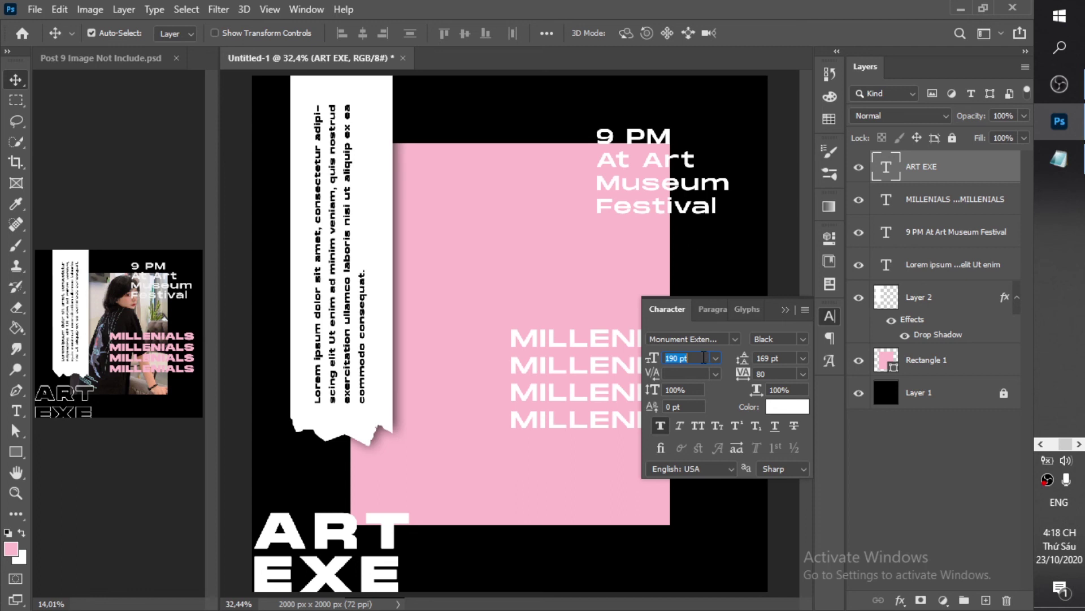
scroll(698, 358, up, 12)
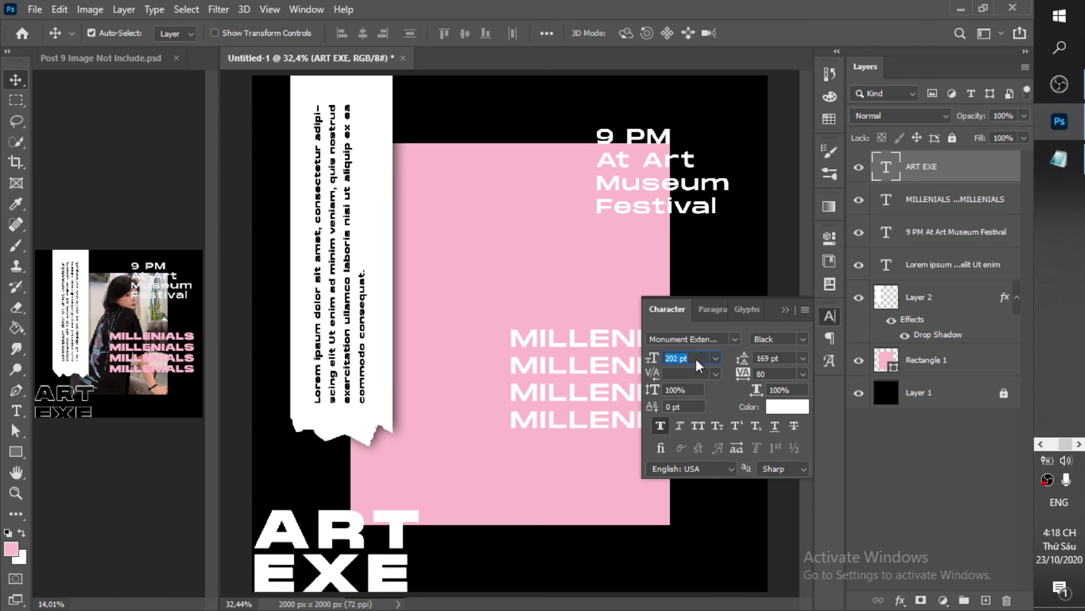
scroll(698, 359, up, 4)
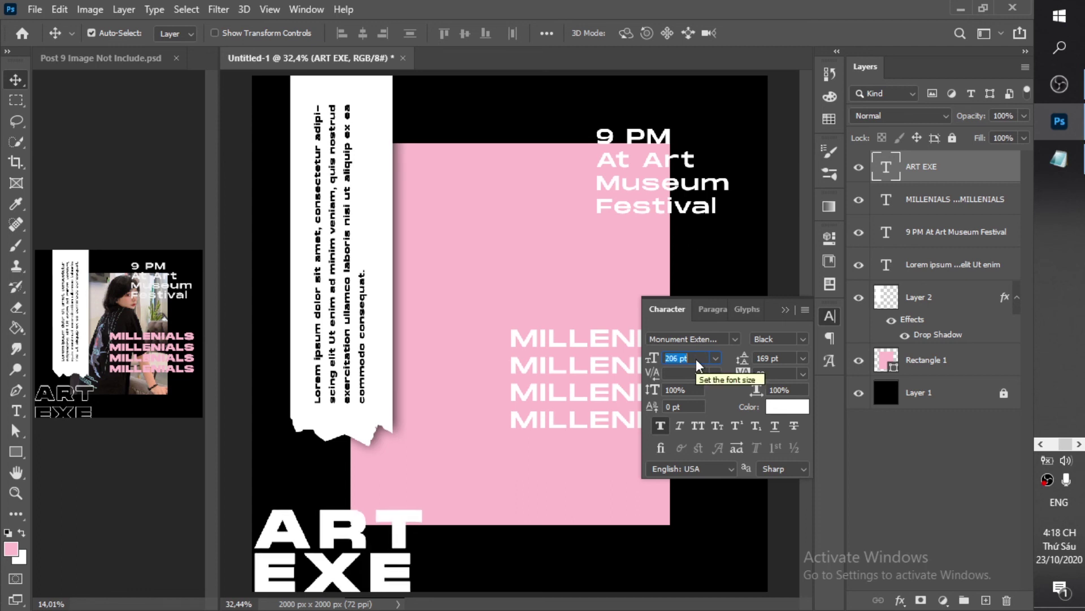
scroll(697, 358, up, 5)
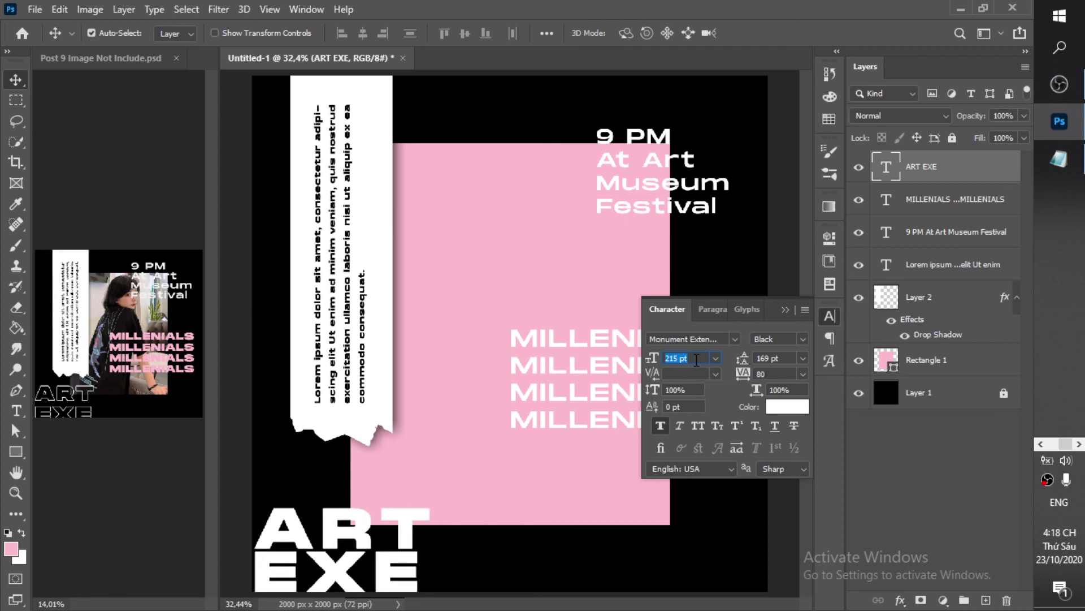
scroll(697, 360, up, 1)
click(559, 471)
click(418, 517)
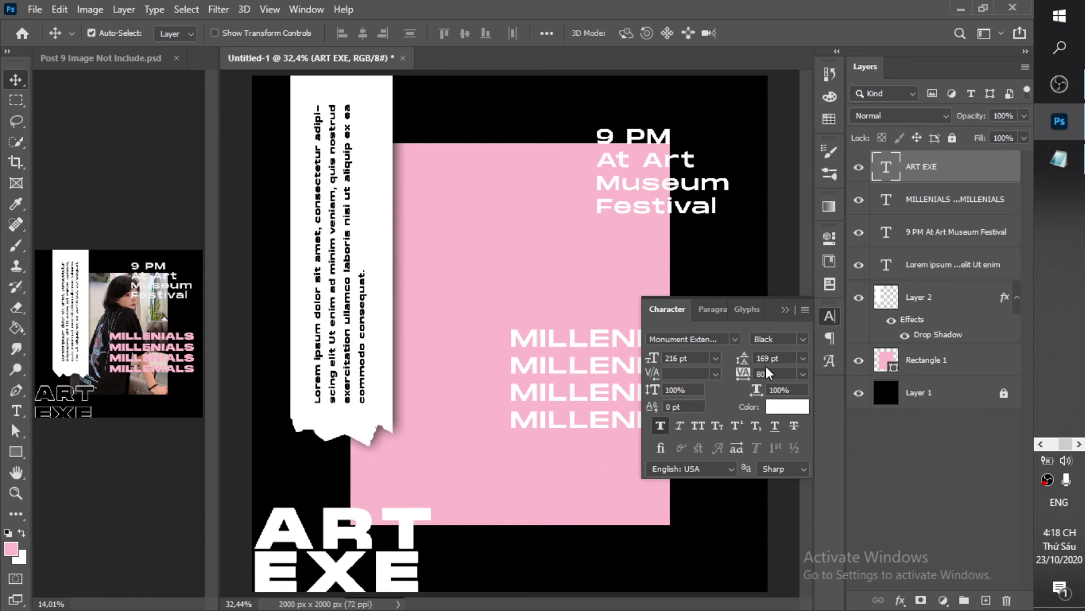
Turn the ART EXE text into an outline with 0% layer fill and a white (ffffff) inside stroke
drag(977, 143, 658, 192)
click(900, 599)
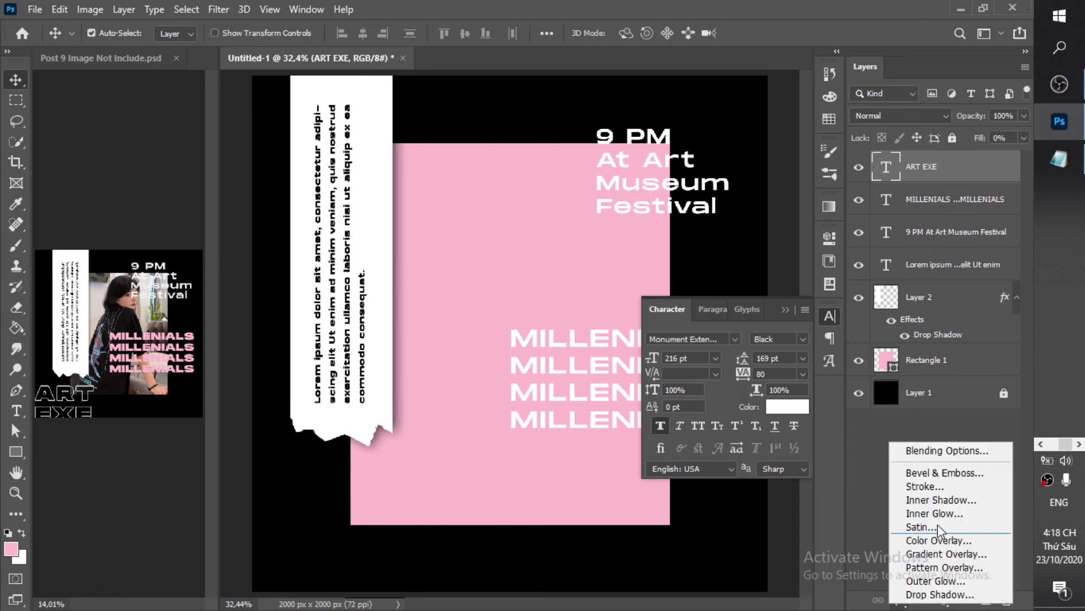
click(938, 484)
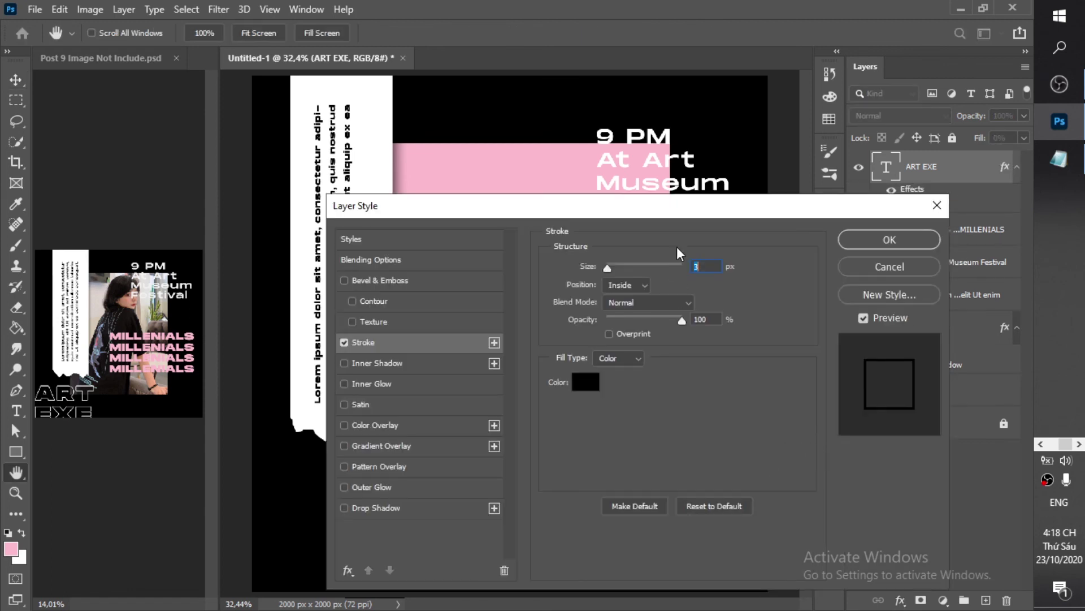
click(588, 389)
click(633, 224)
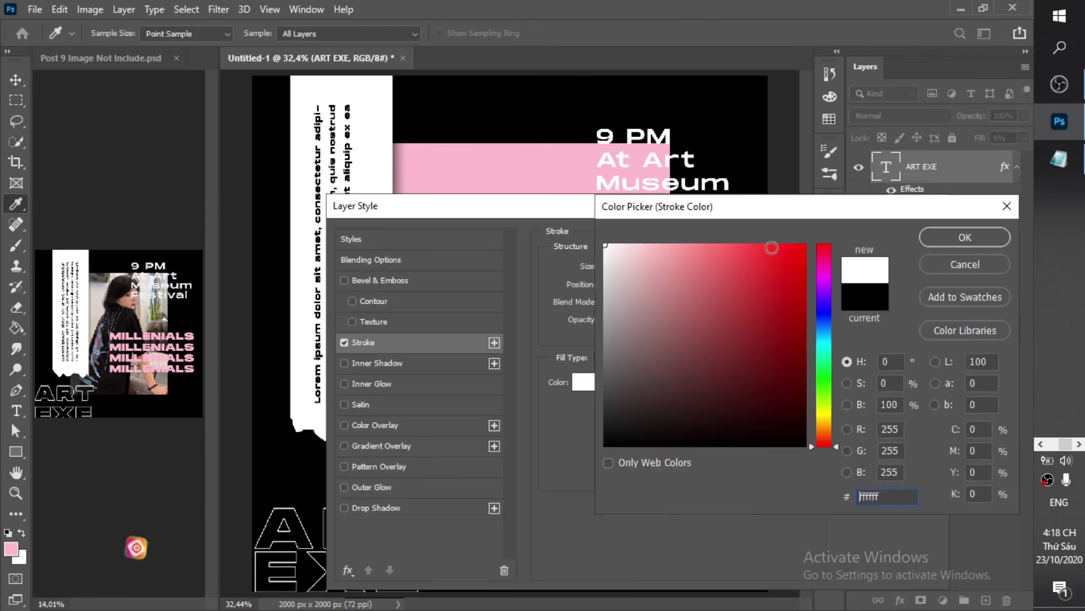
click(930, 236)
click(902, 238)
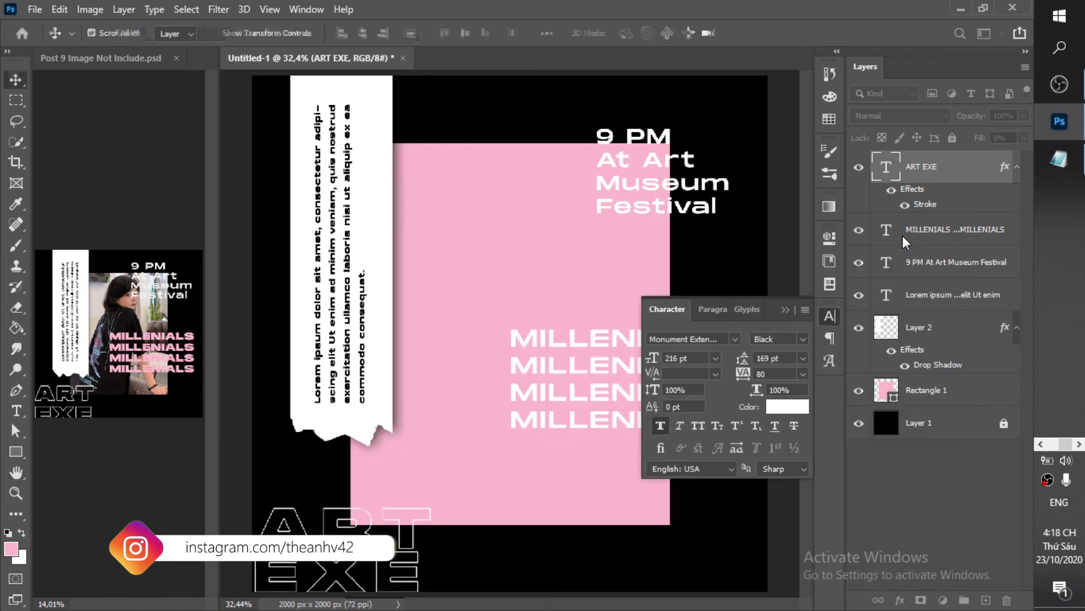
Change the MILLENIALS text color to the pink foreground color, fcbbcc
click(571, 341)
click(781, 404)
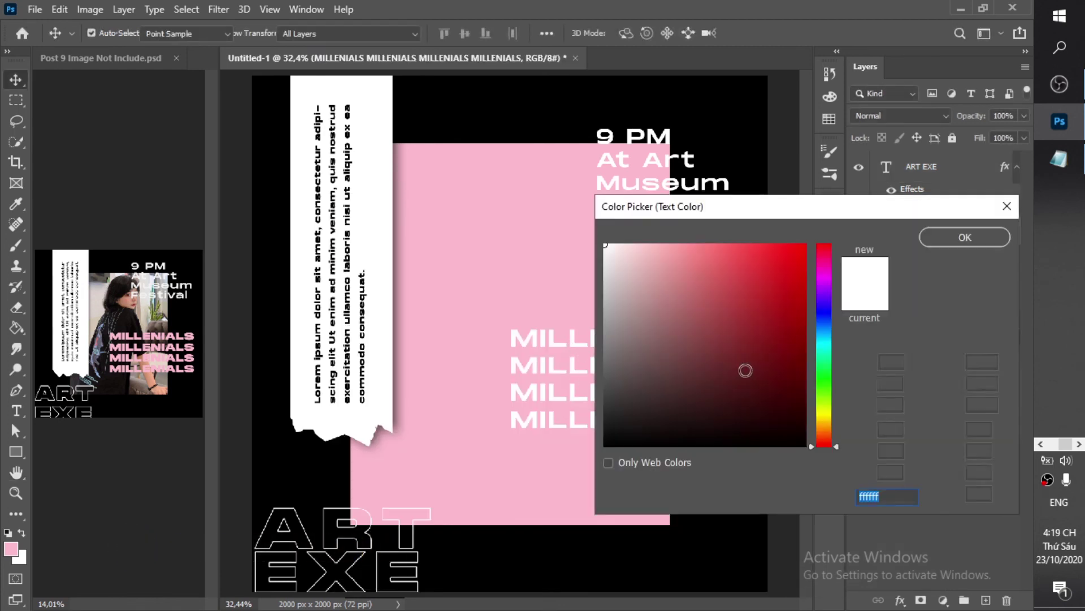
click(13, 546)
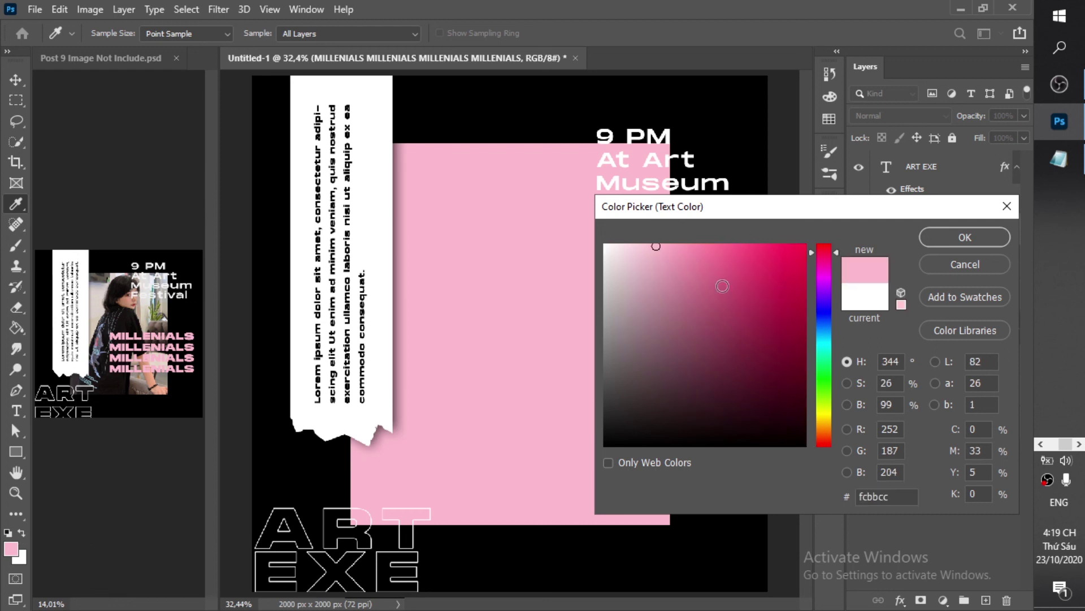
click(955, 236)
click(829, 316)
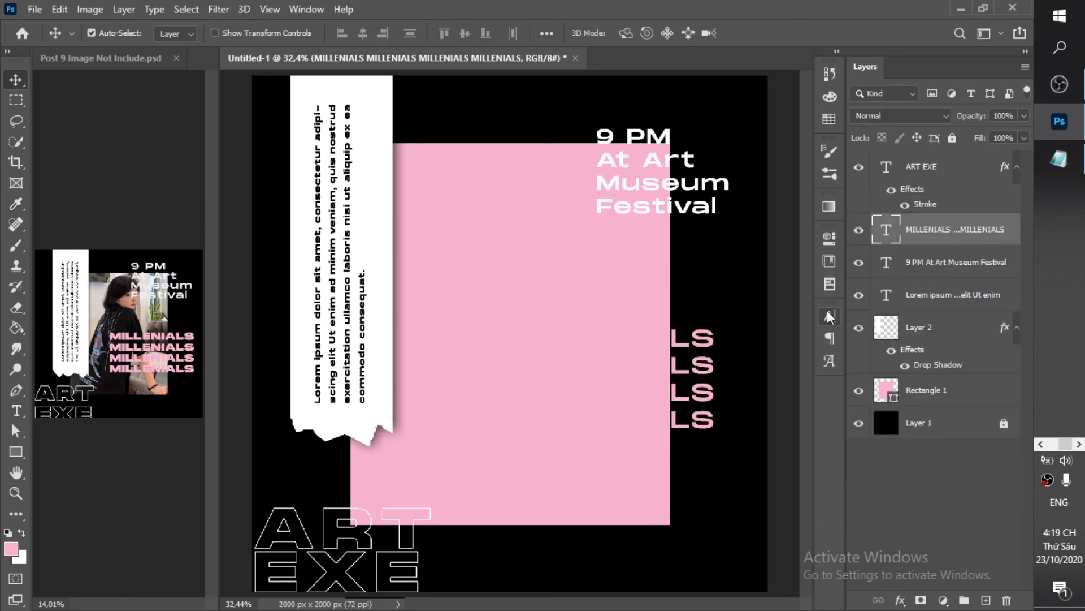
Place the selected photo of the woman in a black T-shirt from the hayieen folder into the poster
click(1044, 445)
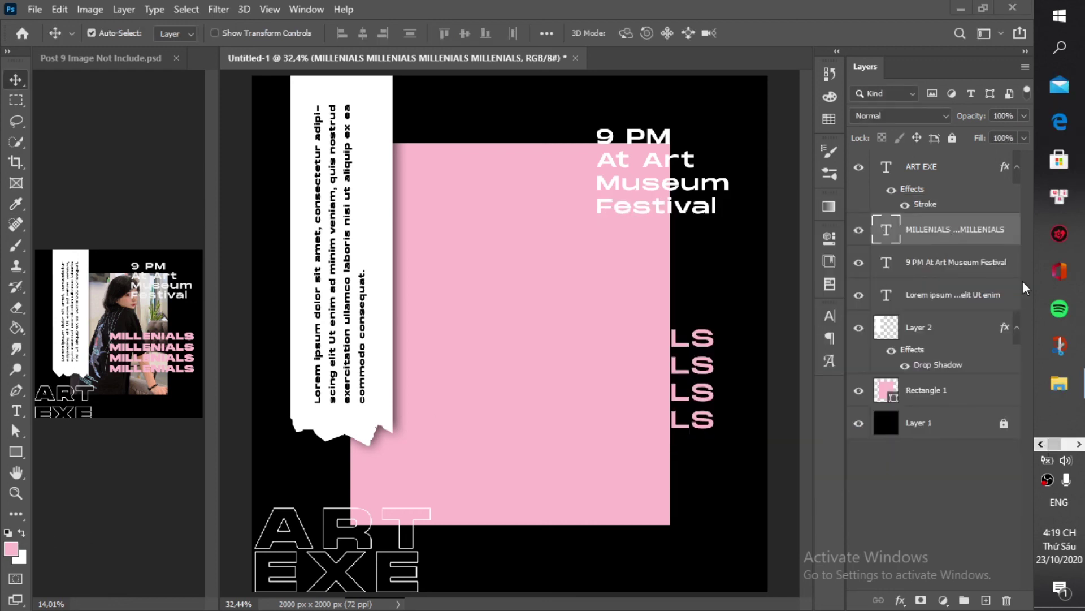
click(1073, 405)
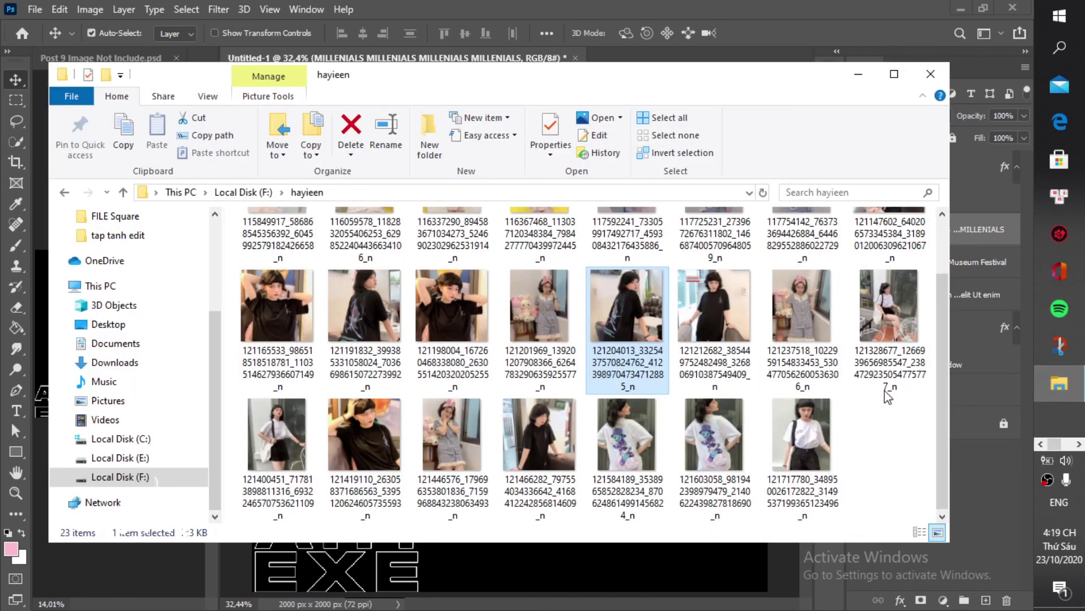
click(666, 572)
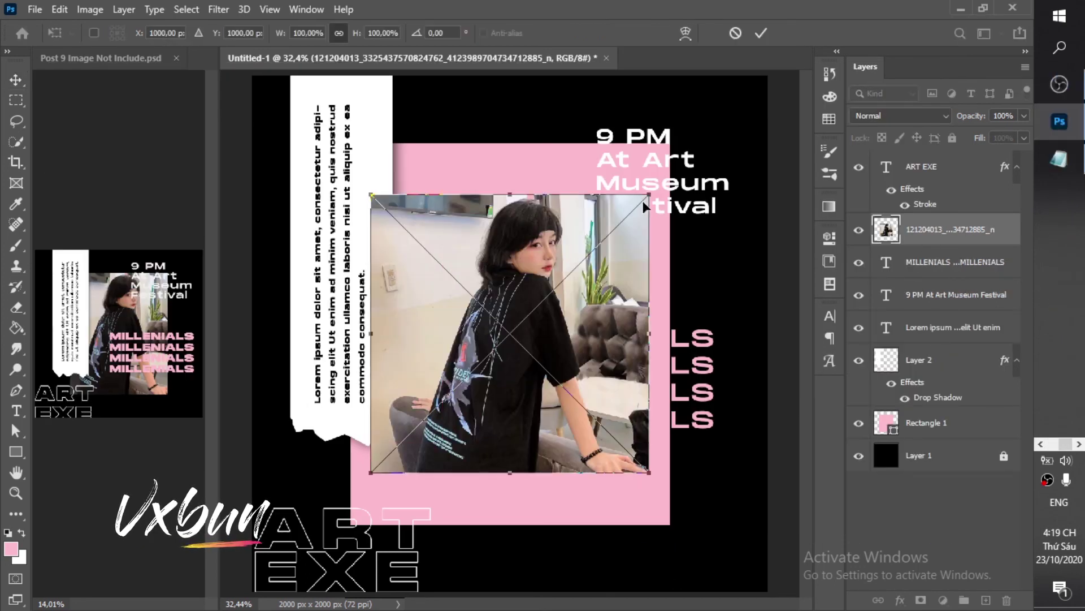
Enlarge the placed photo to cover the pink rectangle and clip it to Rectangle 1 beneath the torn-paper strip
drag(651, 196, 690, 130)
click(762, 33)
drag(956, 229, 960, 403)
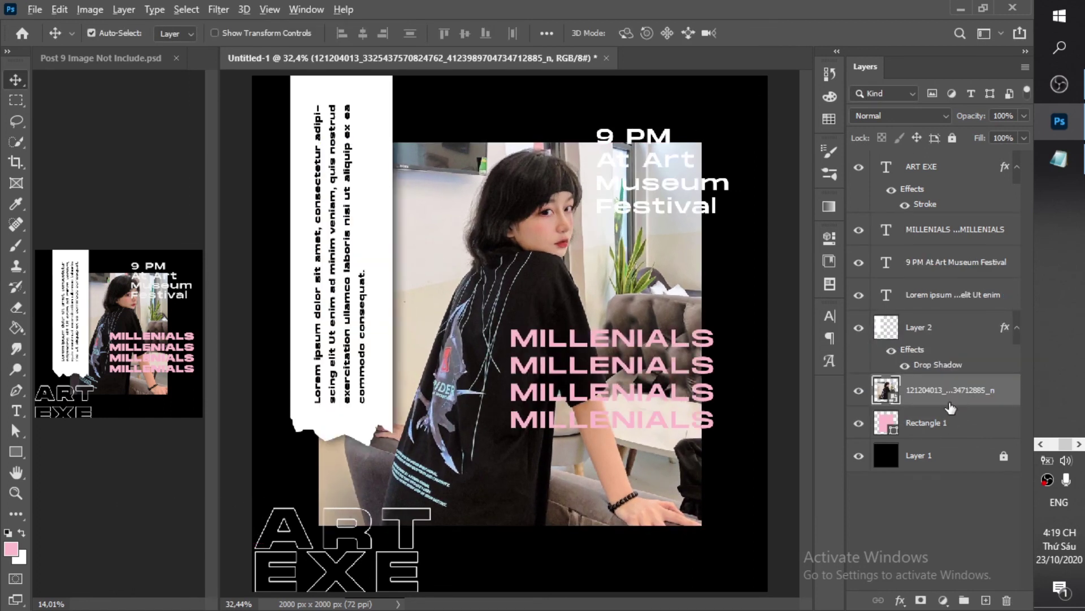
alt+click(950, 401)
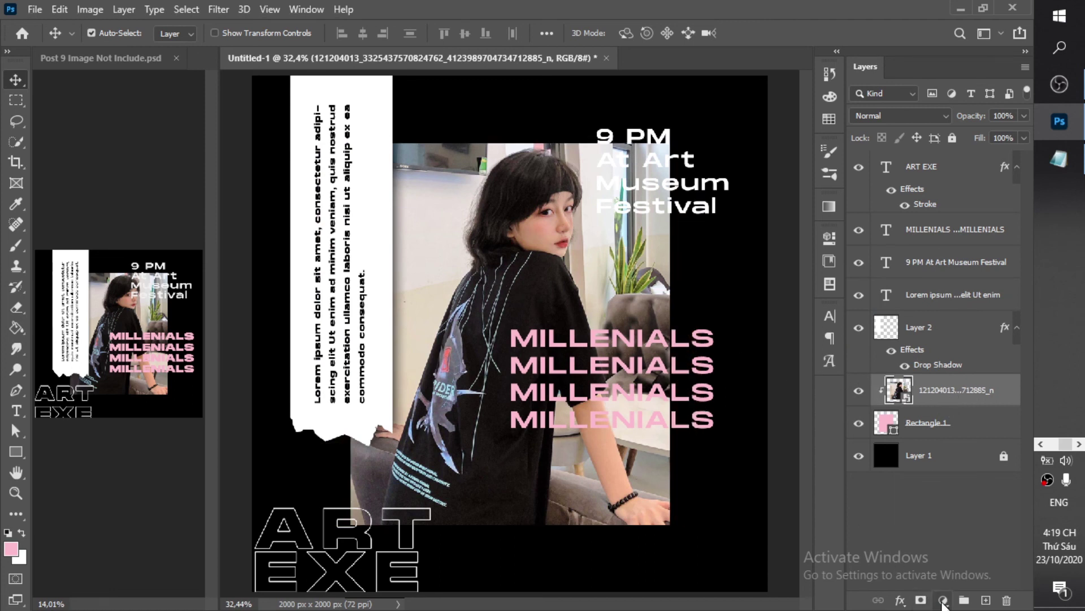
Add a Brightness/Contrast adjustment layer above the photo with brightness -12 and contrast about 10
click(943, 600)
click(944, 371)
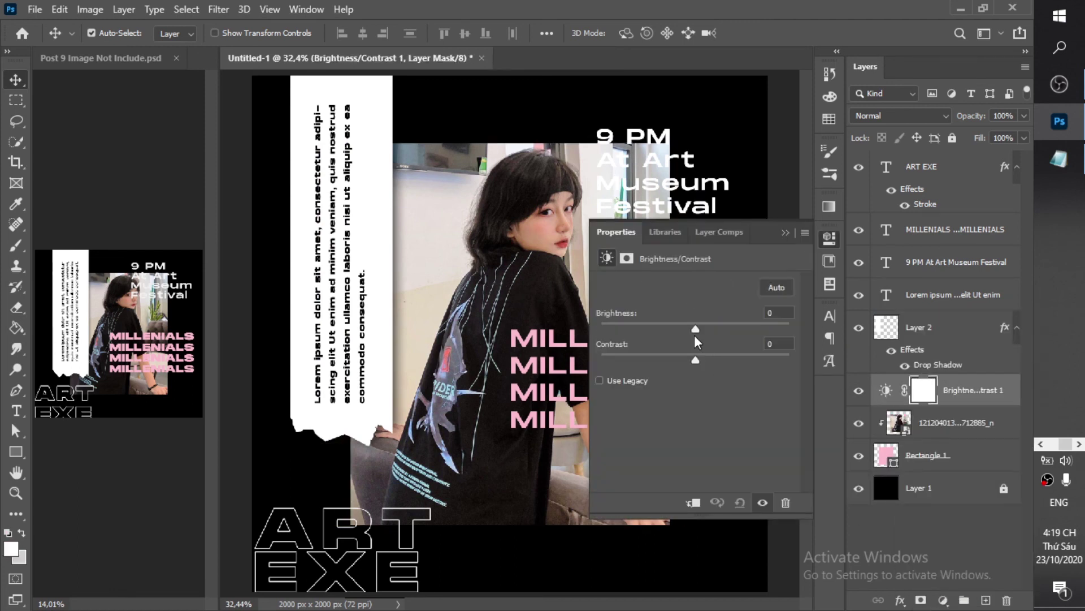
click(688, 323)
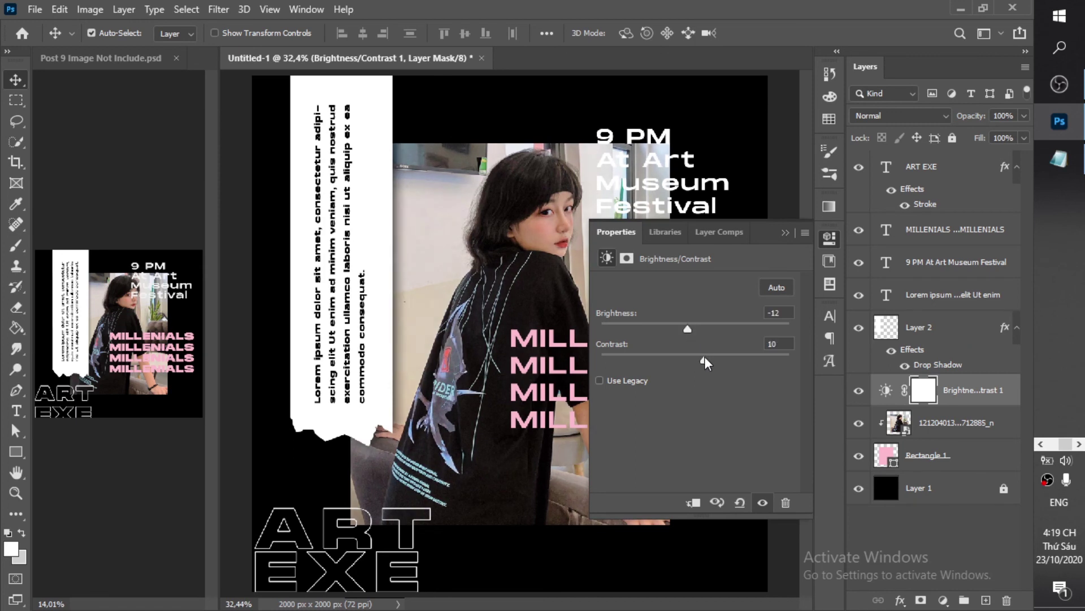
click(786, 233)
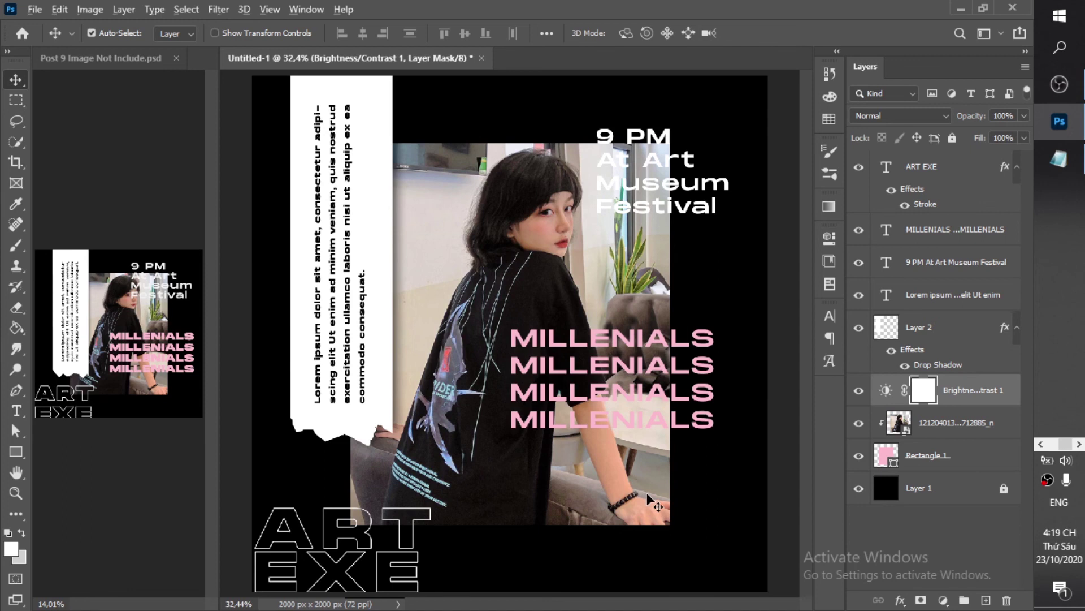
scroll(656, 502, down, 1)
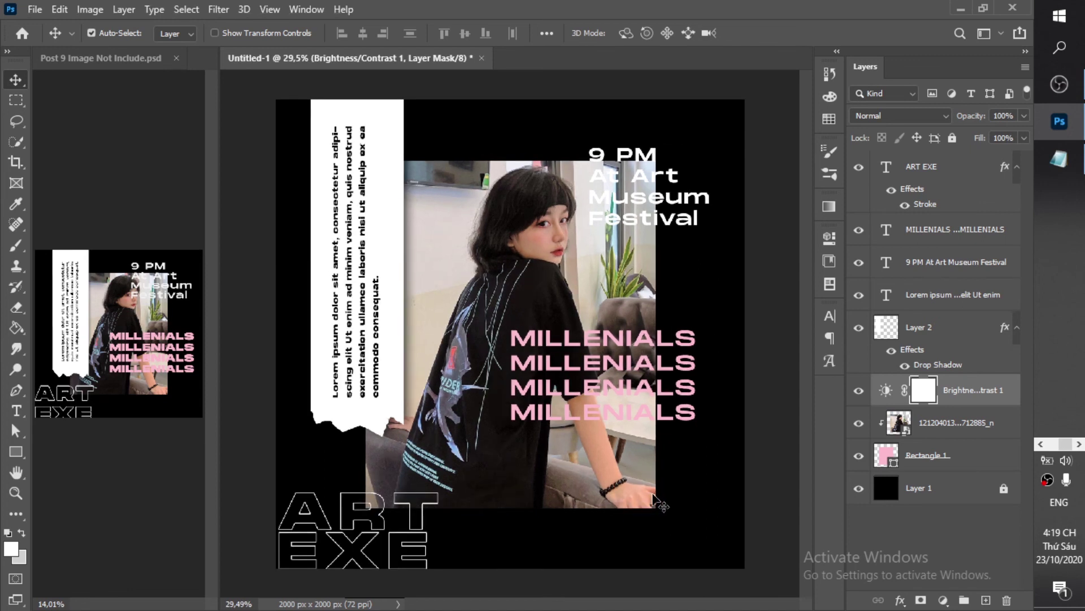